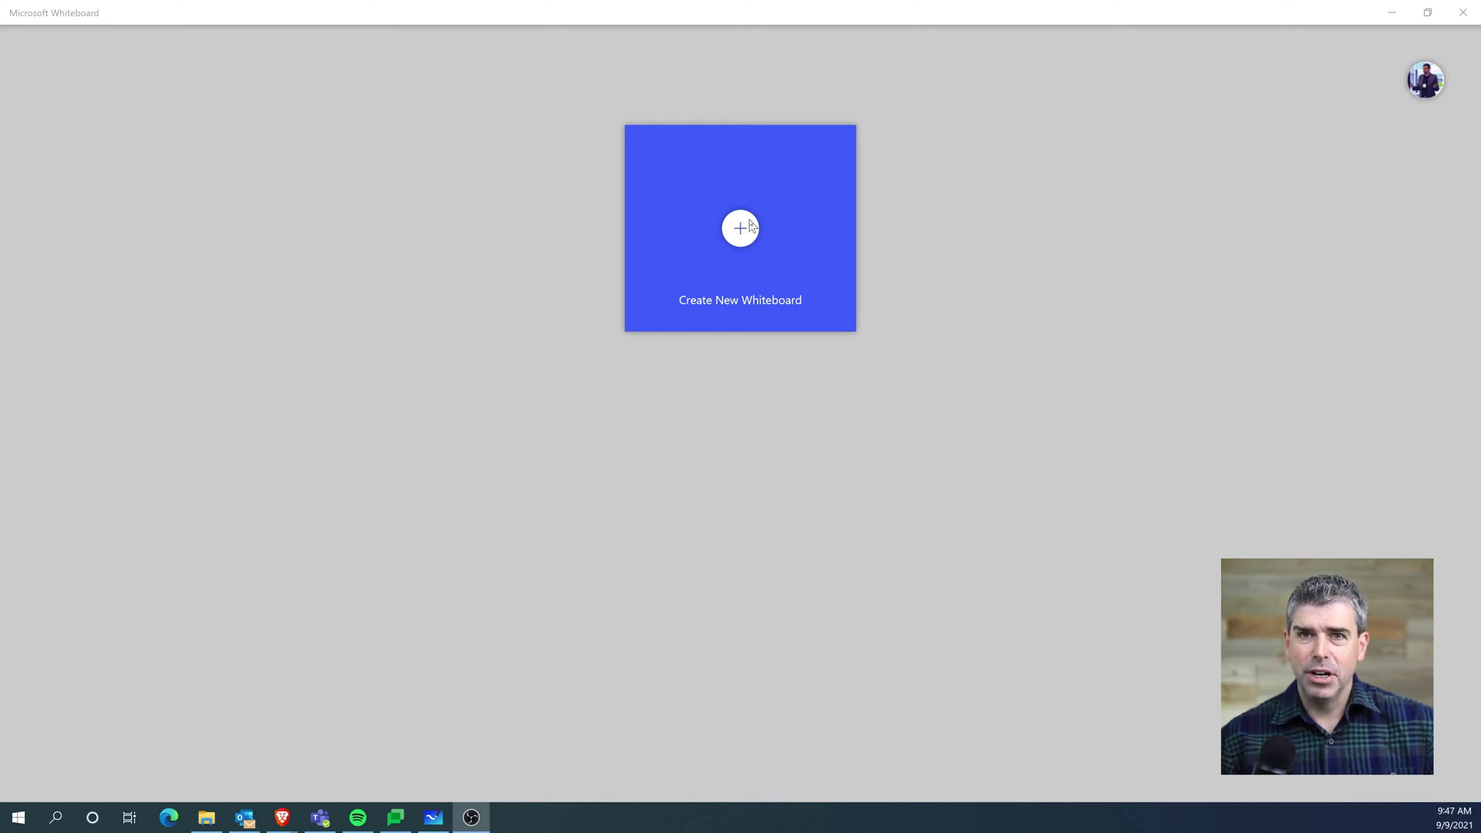
- Create a new whiteboard and place the Persona Builder template, centred on the canvas
click(752, 225)
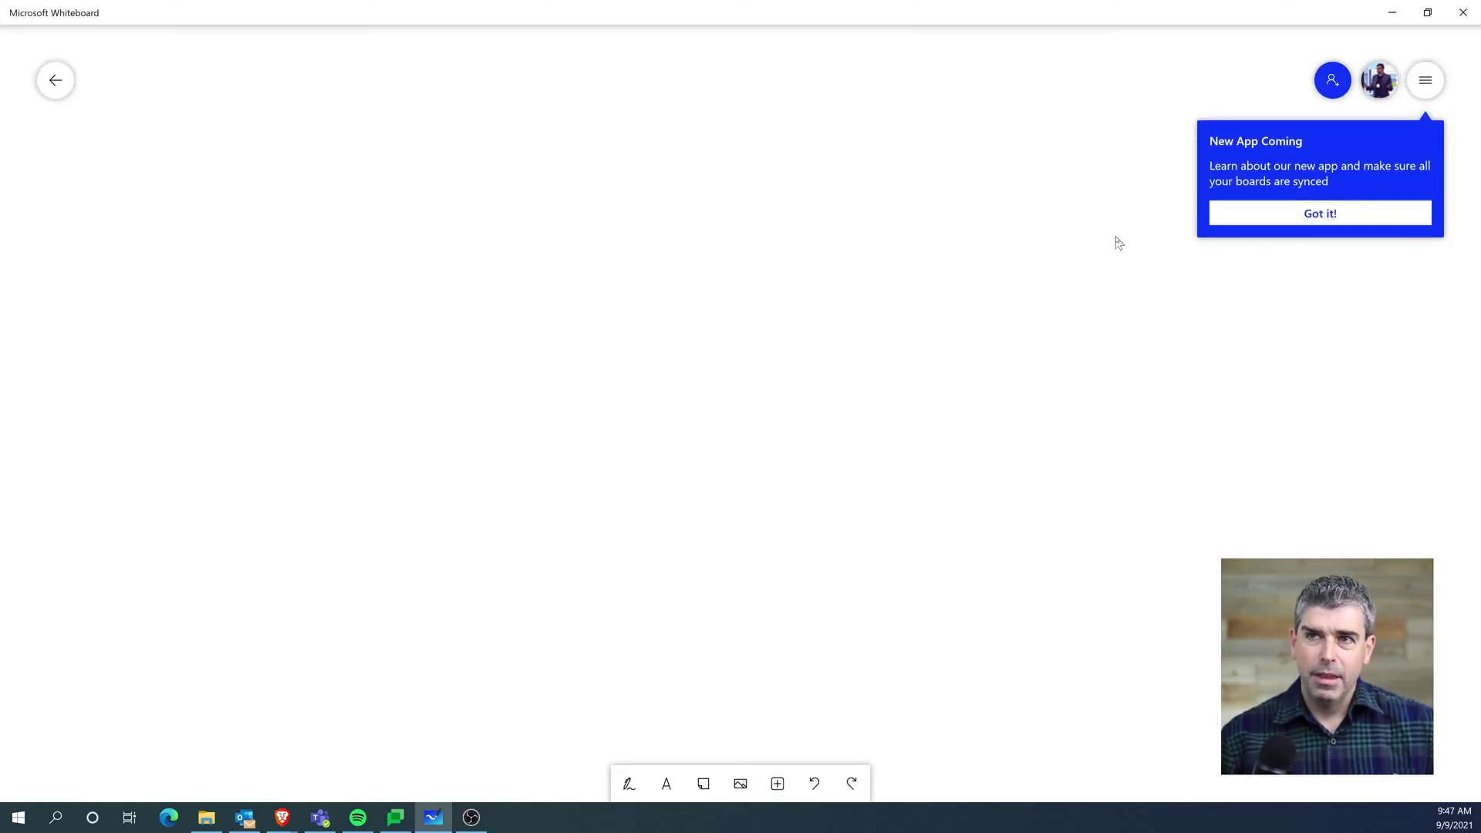
click(1241, 229)
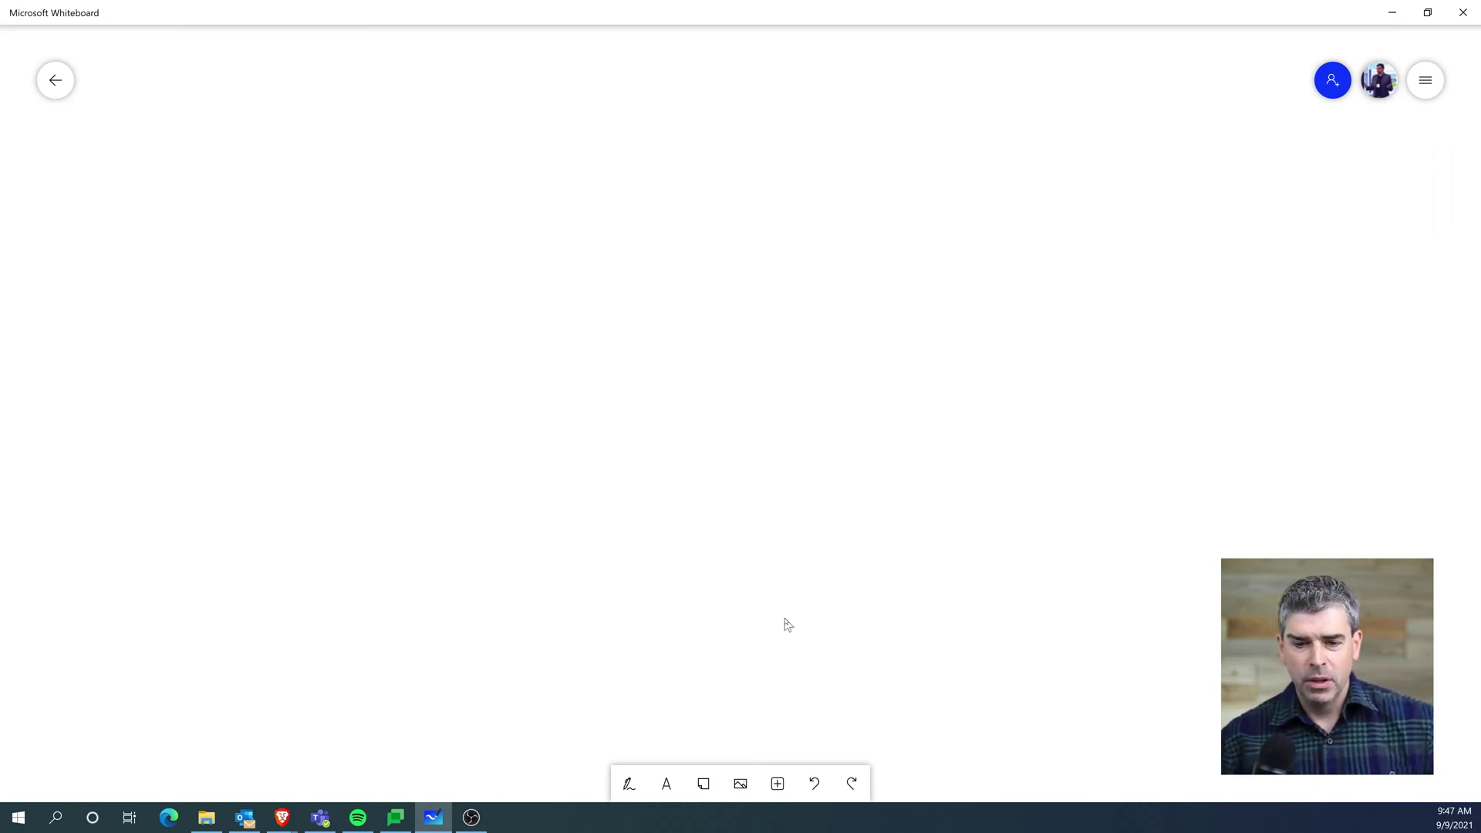
click(777, 784)
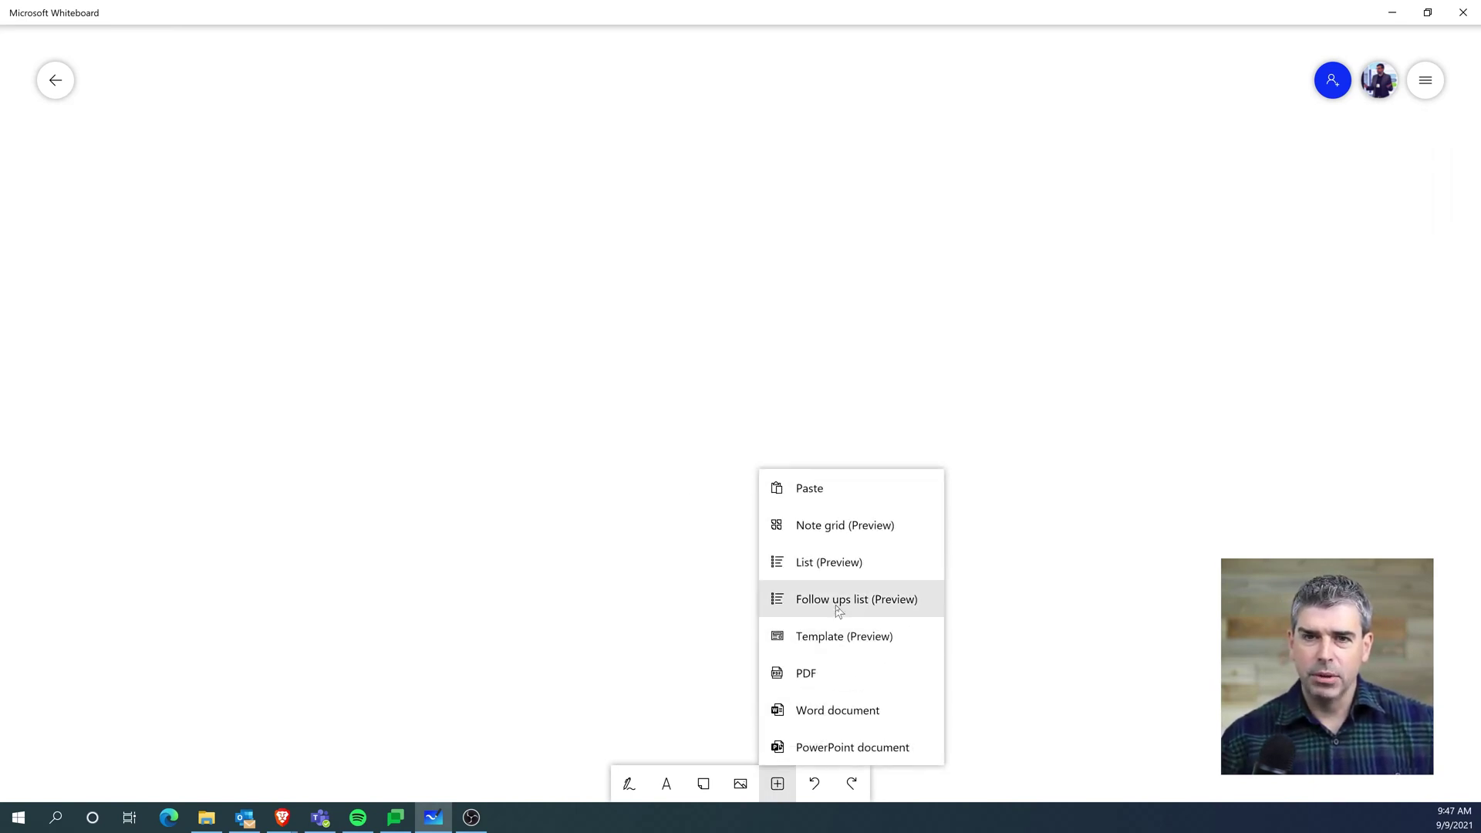
click(843, 634)
scroll(1196, 402, down, 10)
scroll(1255, 472, down, 9)
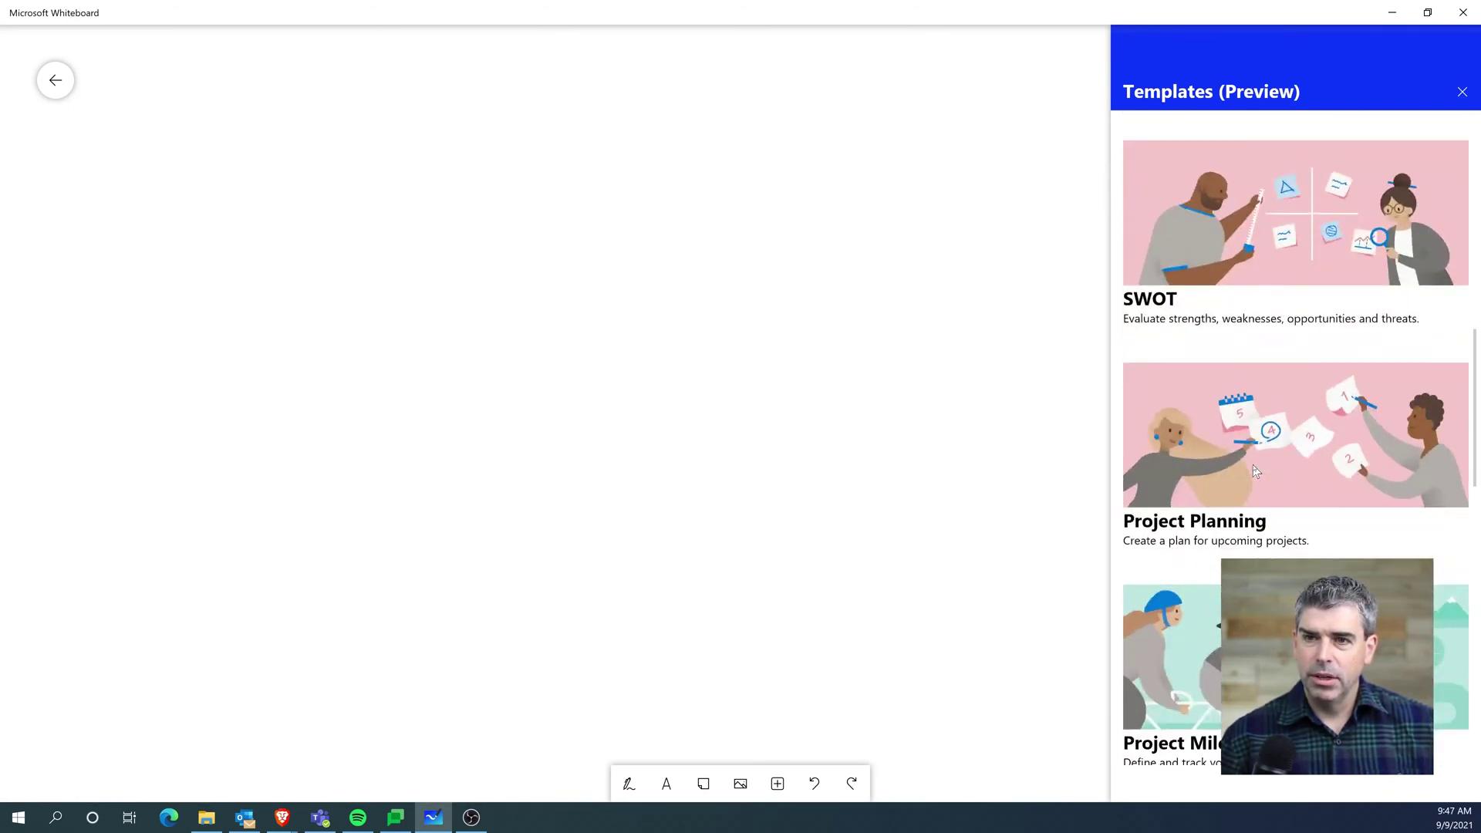
scroll(1255, 472, down, 3)
scroll(1255, 471, up, 10)
scroll(1255, 470, up, 10)
scroll(1255, 472, down, 15)
scroll(1254, 472, down, 4)
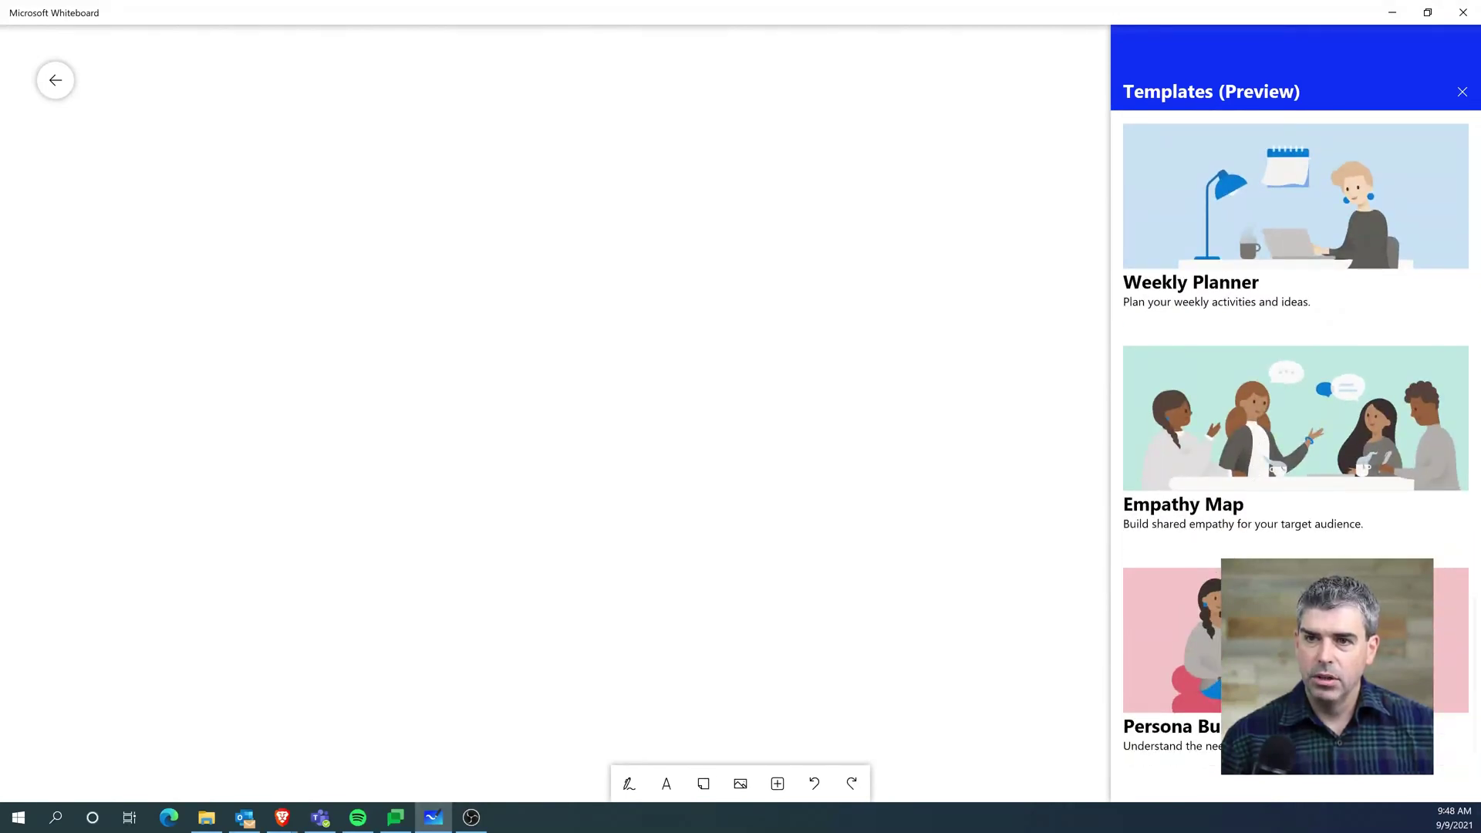
click(1296, 640)
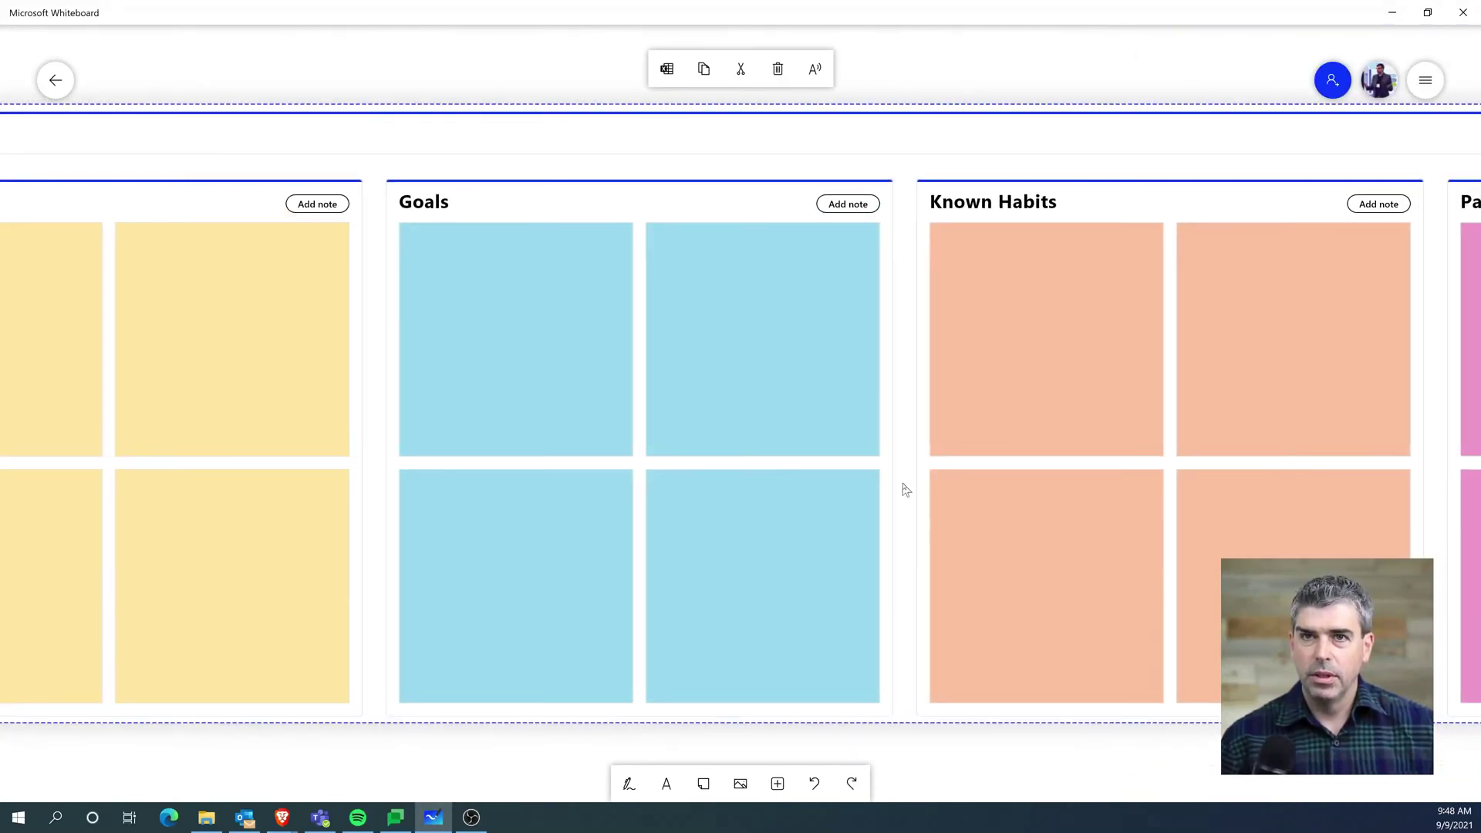
ctrl+scroll(952, 395, down, 6)
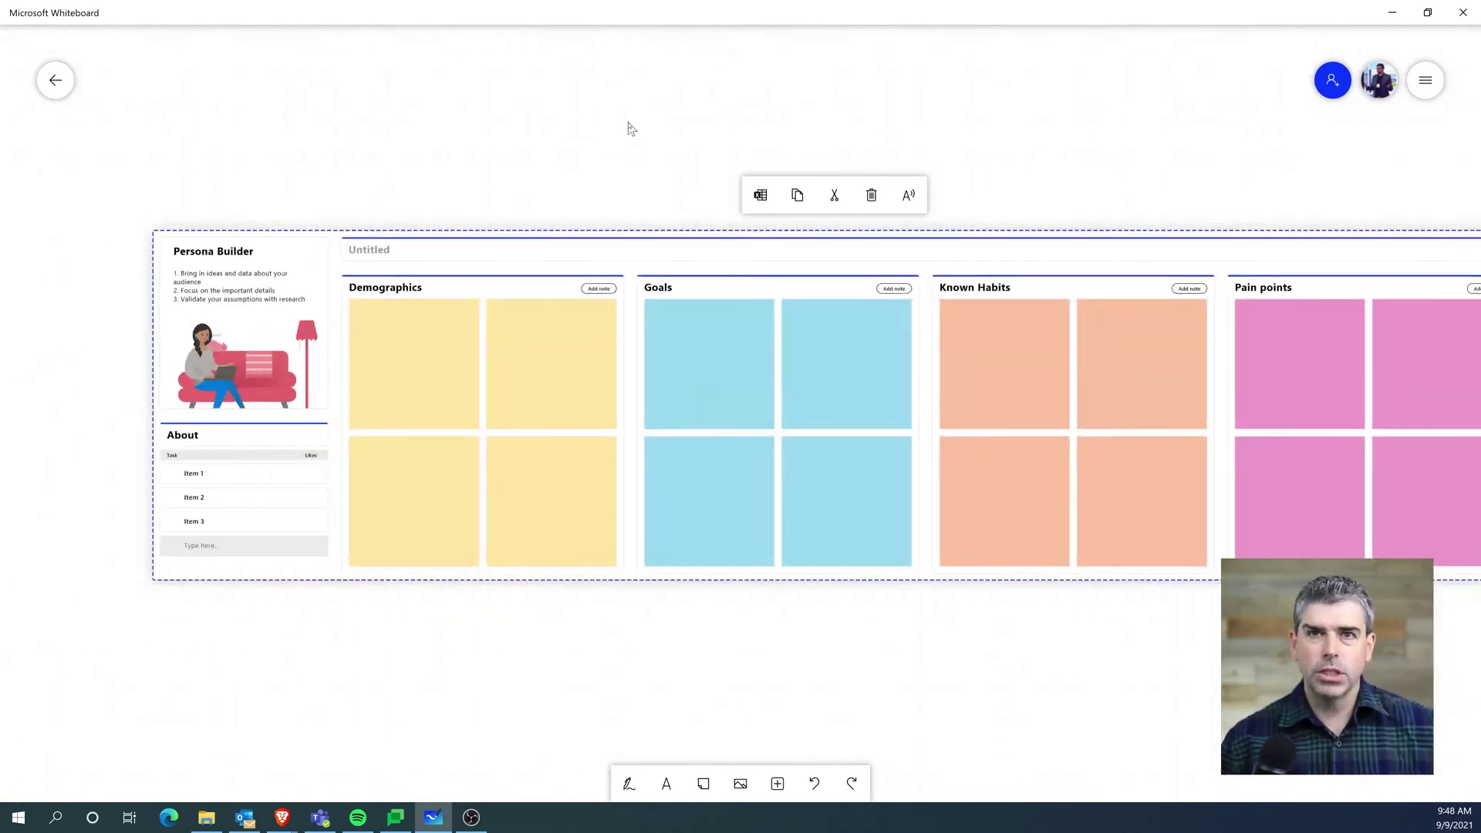
drag(628, 129, 552, 137)
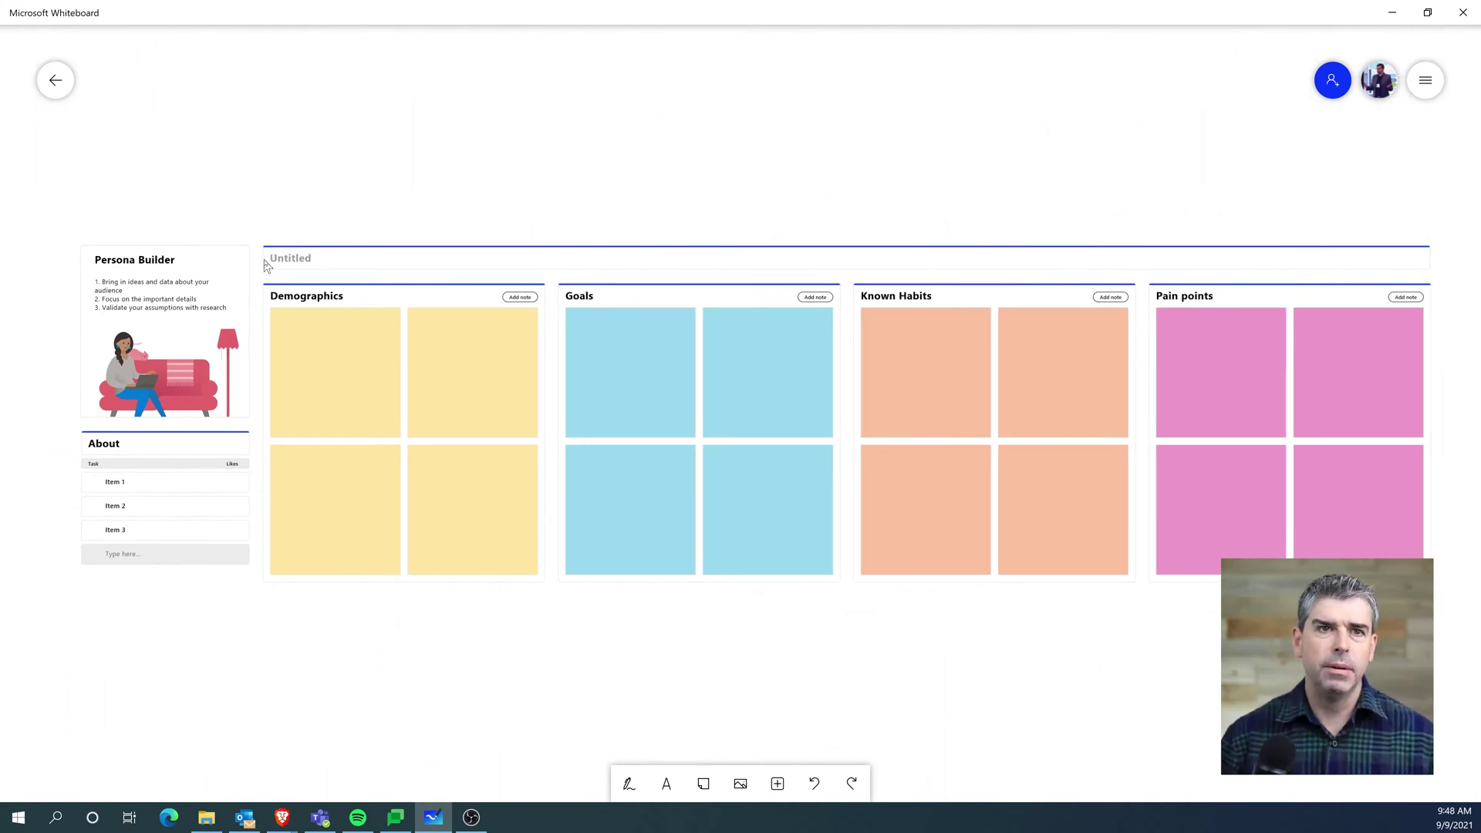
- Rename the Demographics section title to 'Background'
click(298, 302)
click(297, 299)
double_click(296, 297)
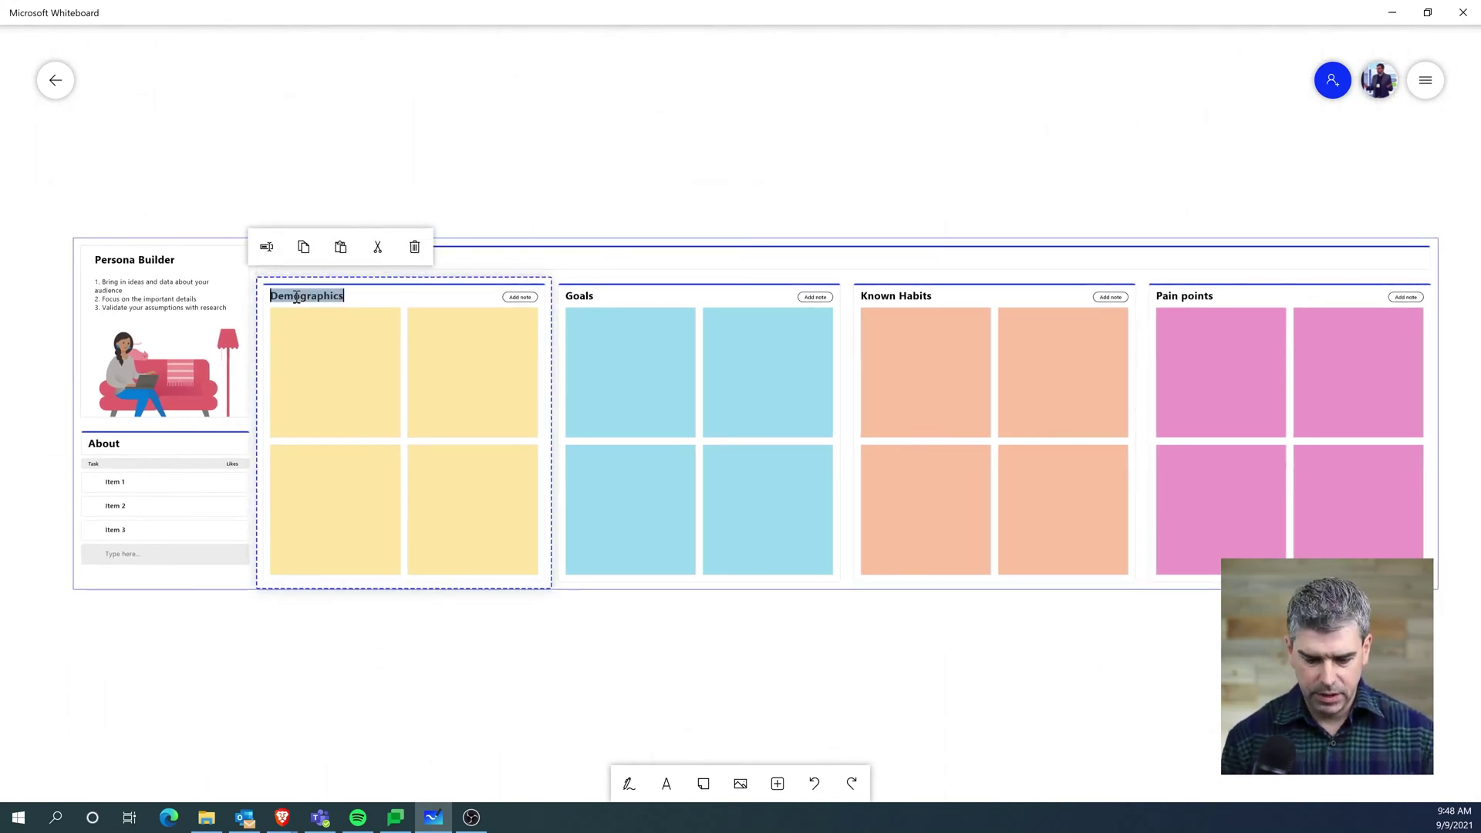
text(Background)
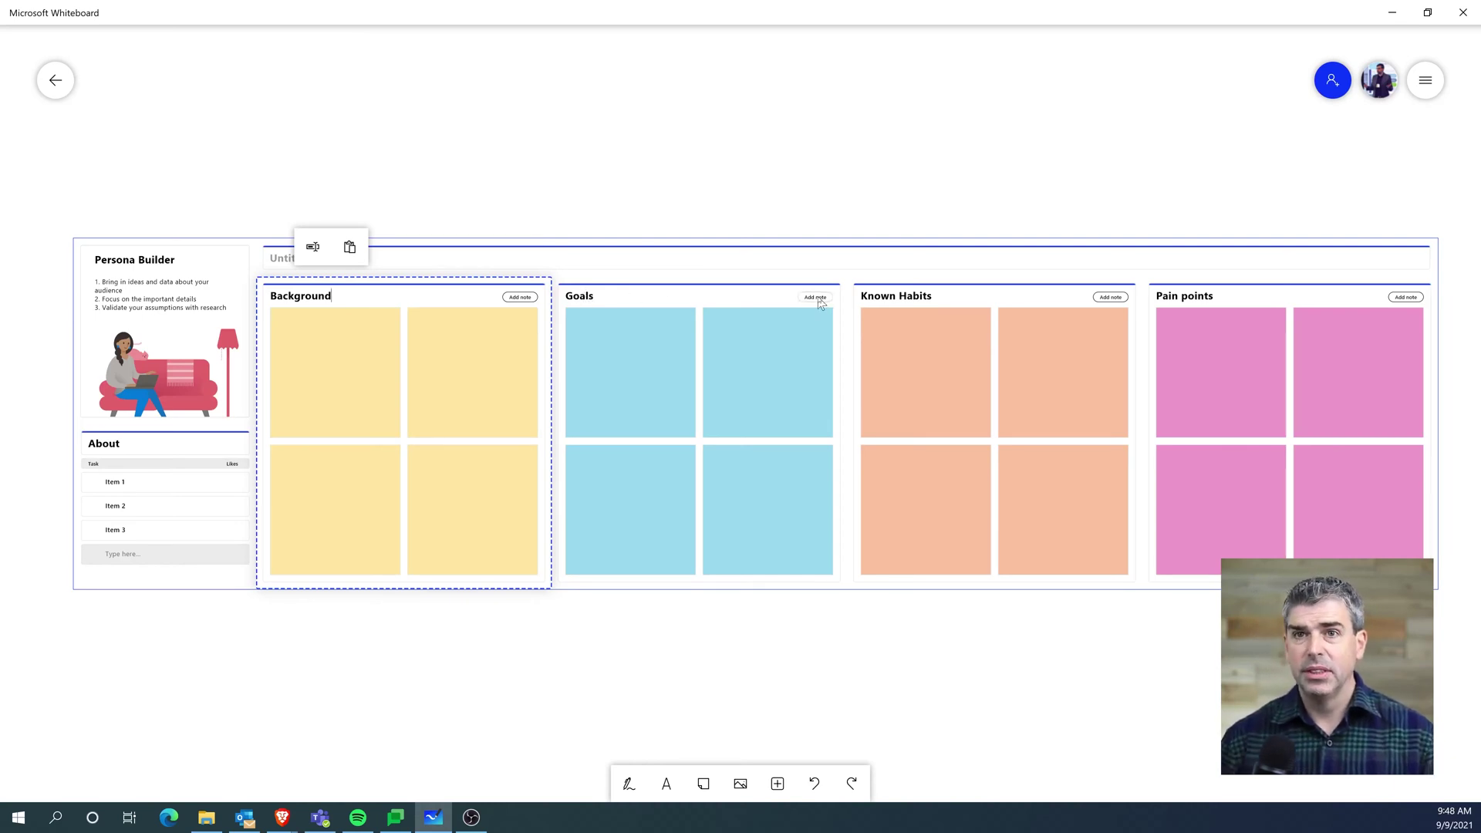
- Rename the Known Habits section title to 'Challenges'
click(876, 301)
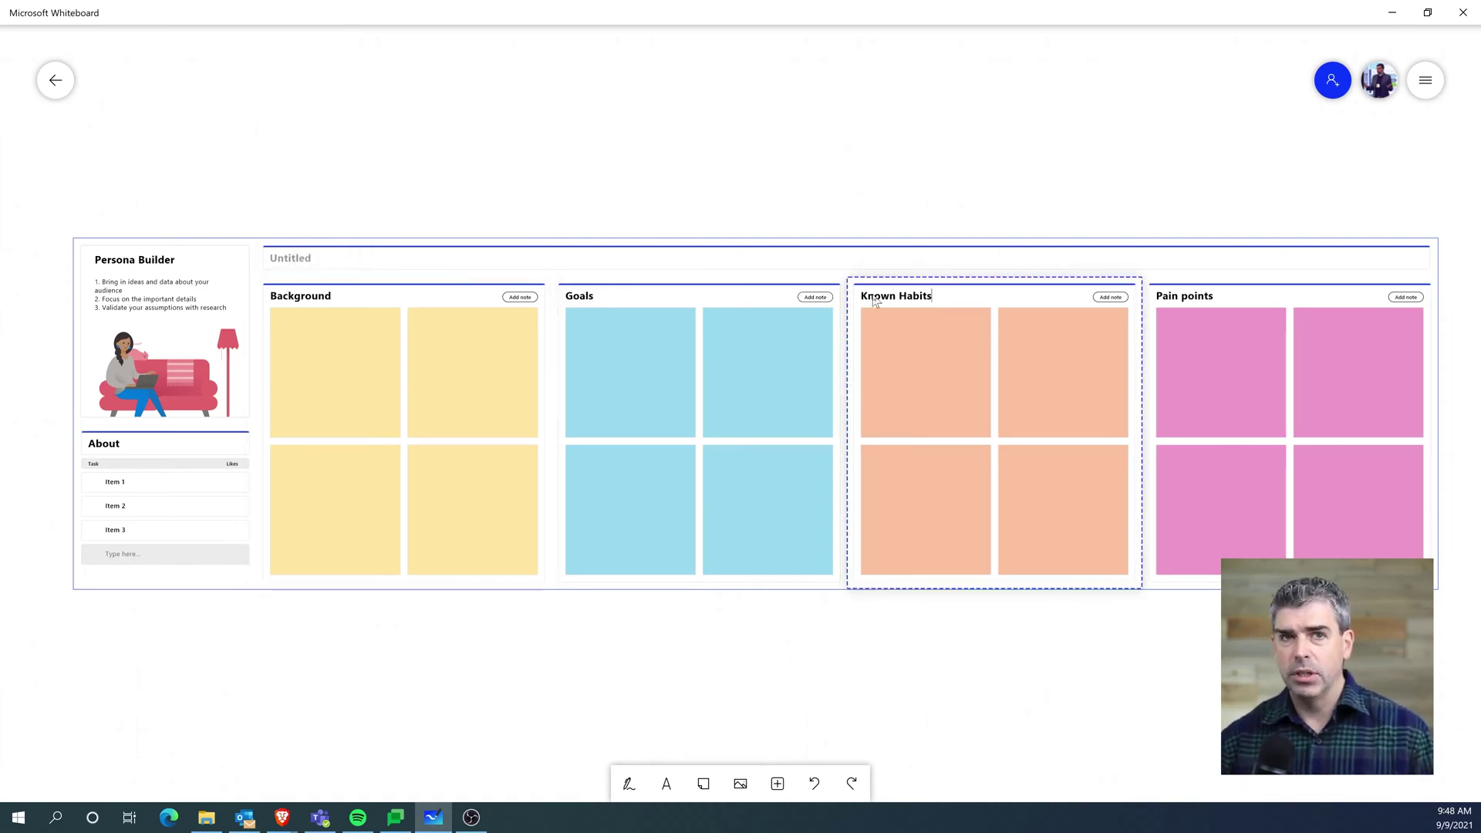
click(876, 301)
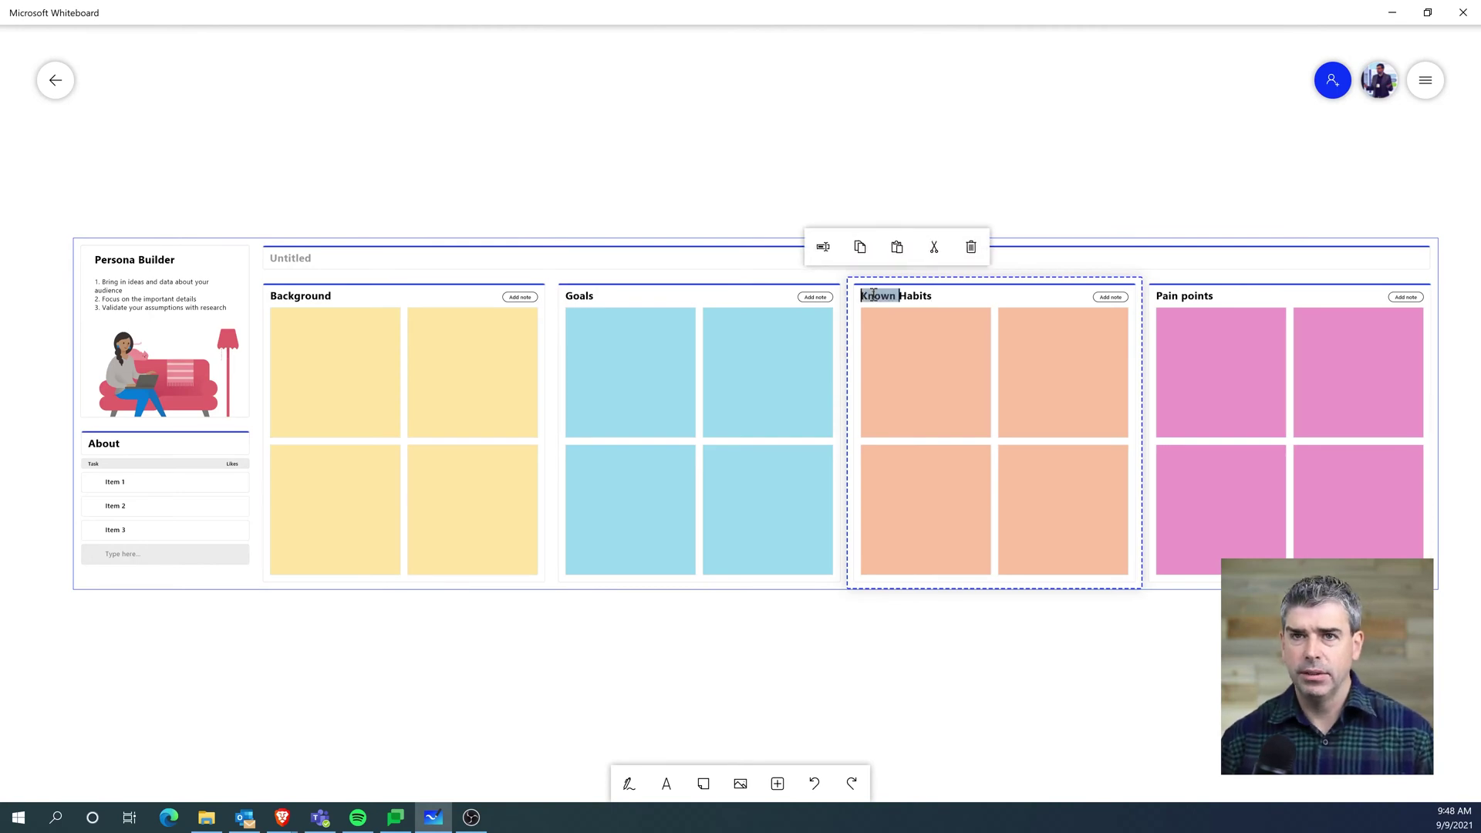
triple_click(874, 295)
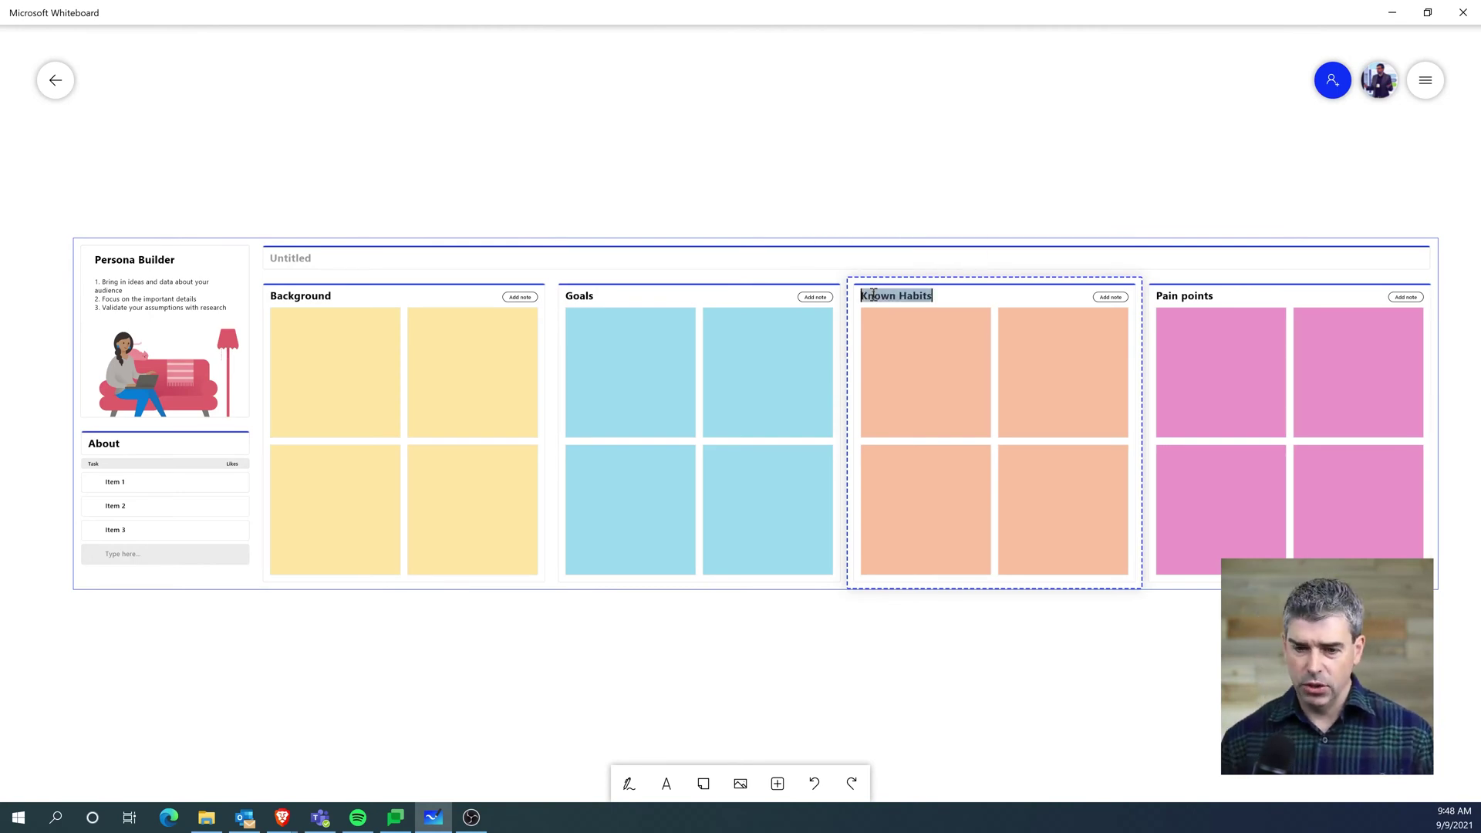
text(Ch)
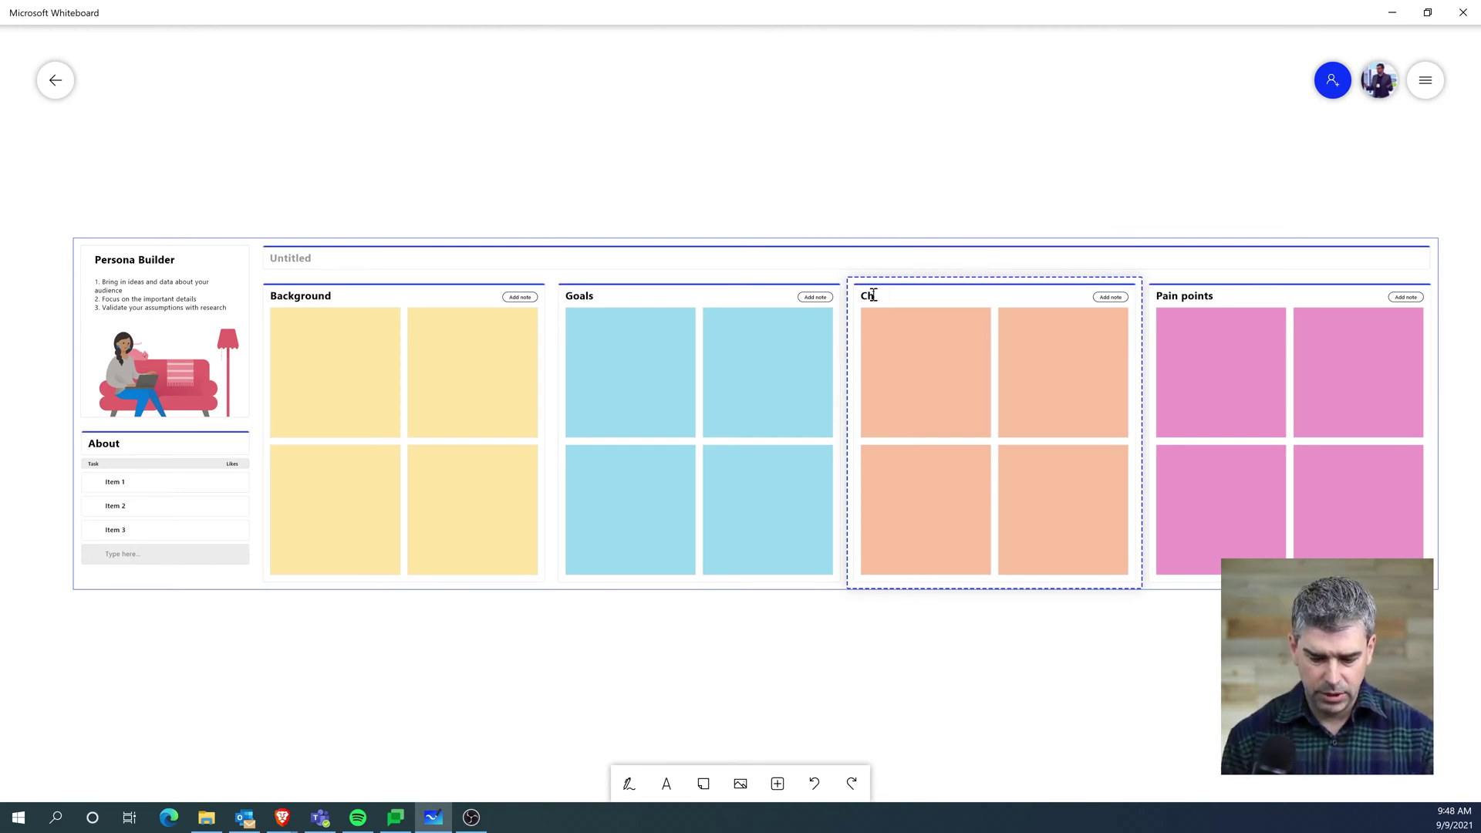
text(allenges)
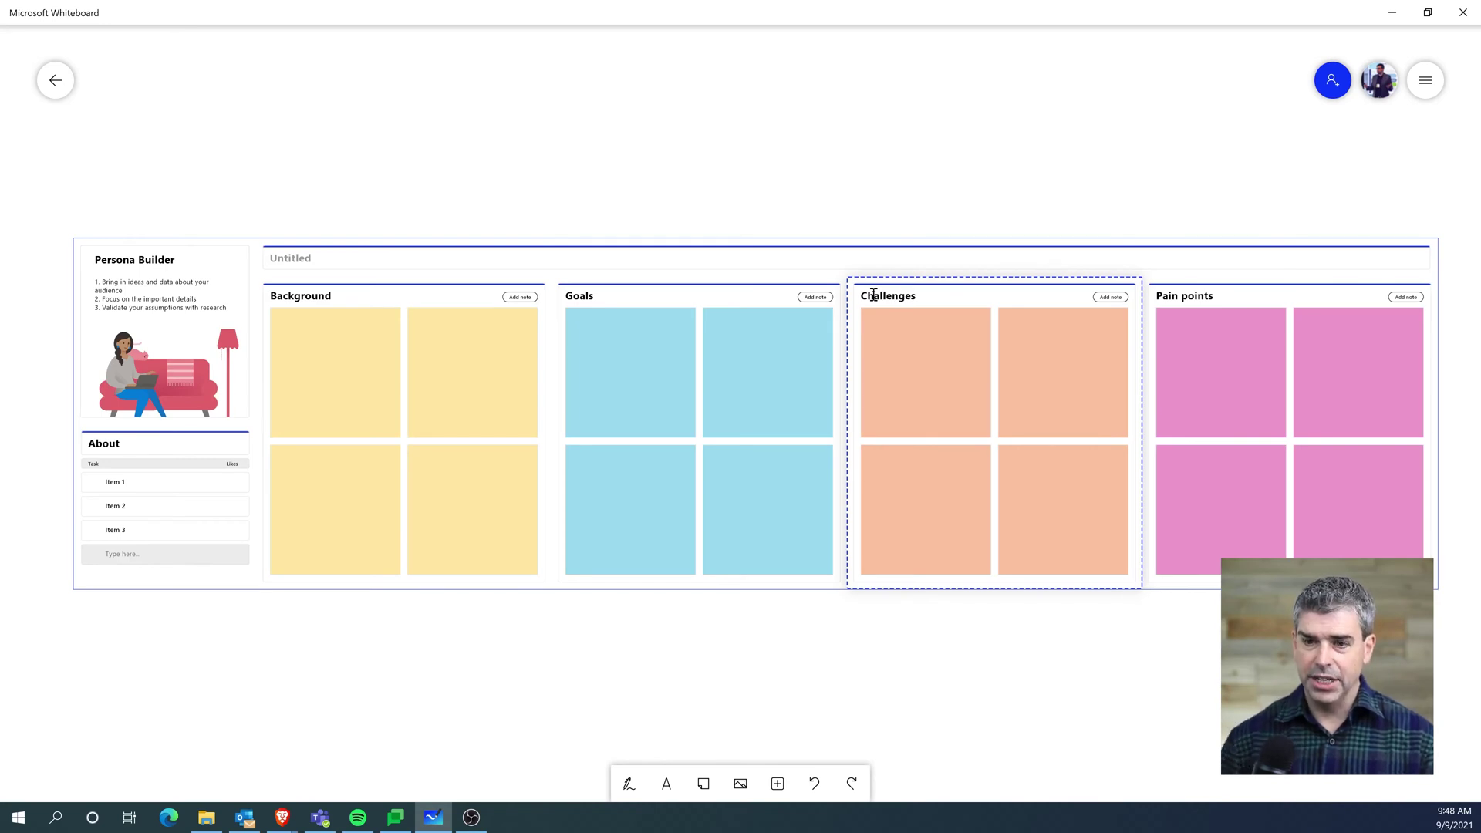
- Rename the Pain points section title to 'Questions'
click(1191, 298)
click(1190, 298)
double_click(1189, 298)
click(1188, 298)
text(Questions)
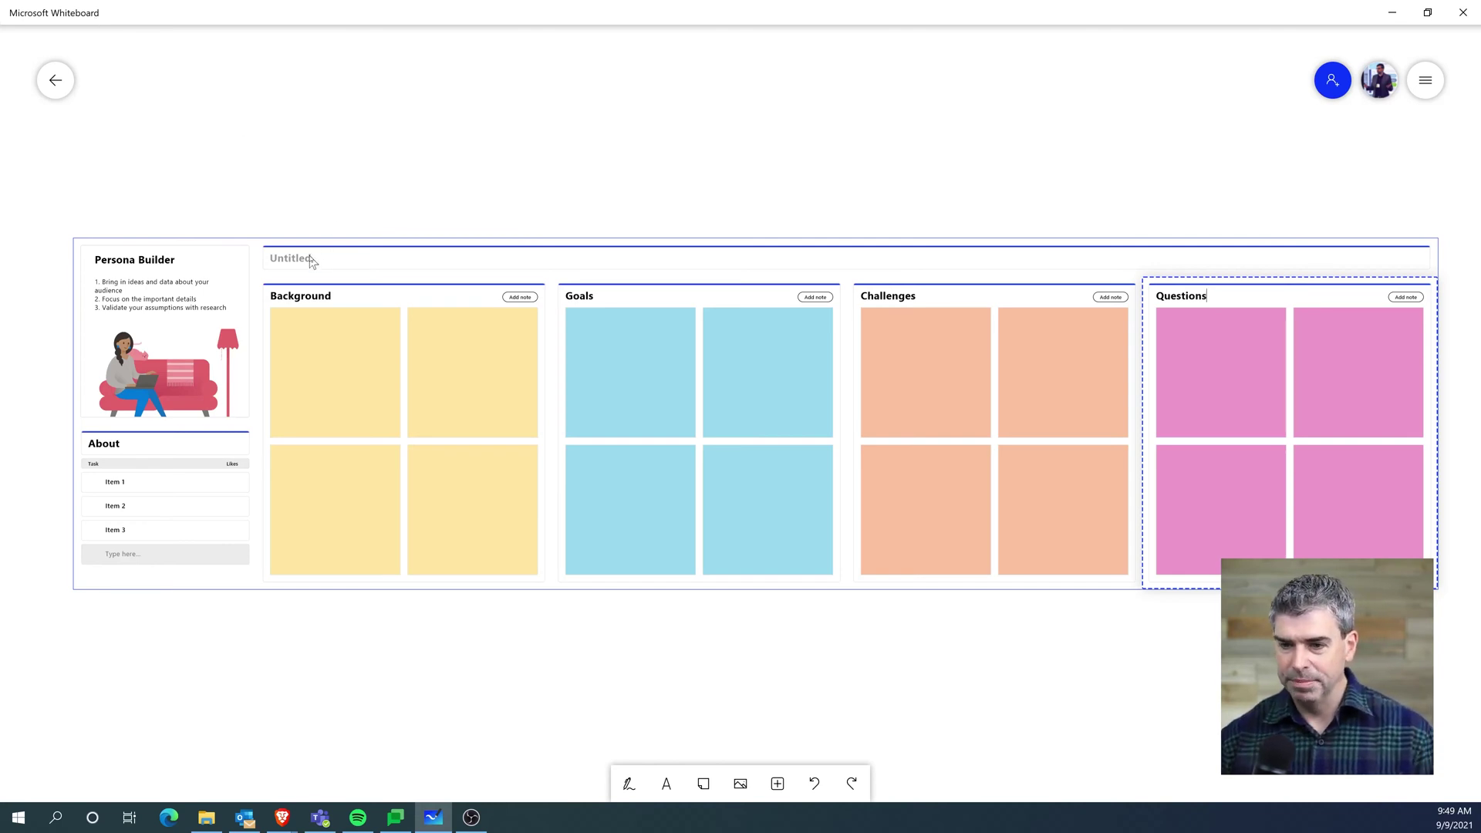
click(312, 262)
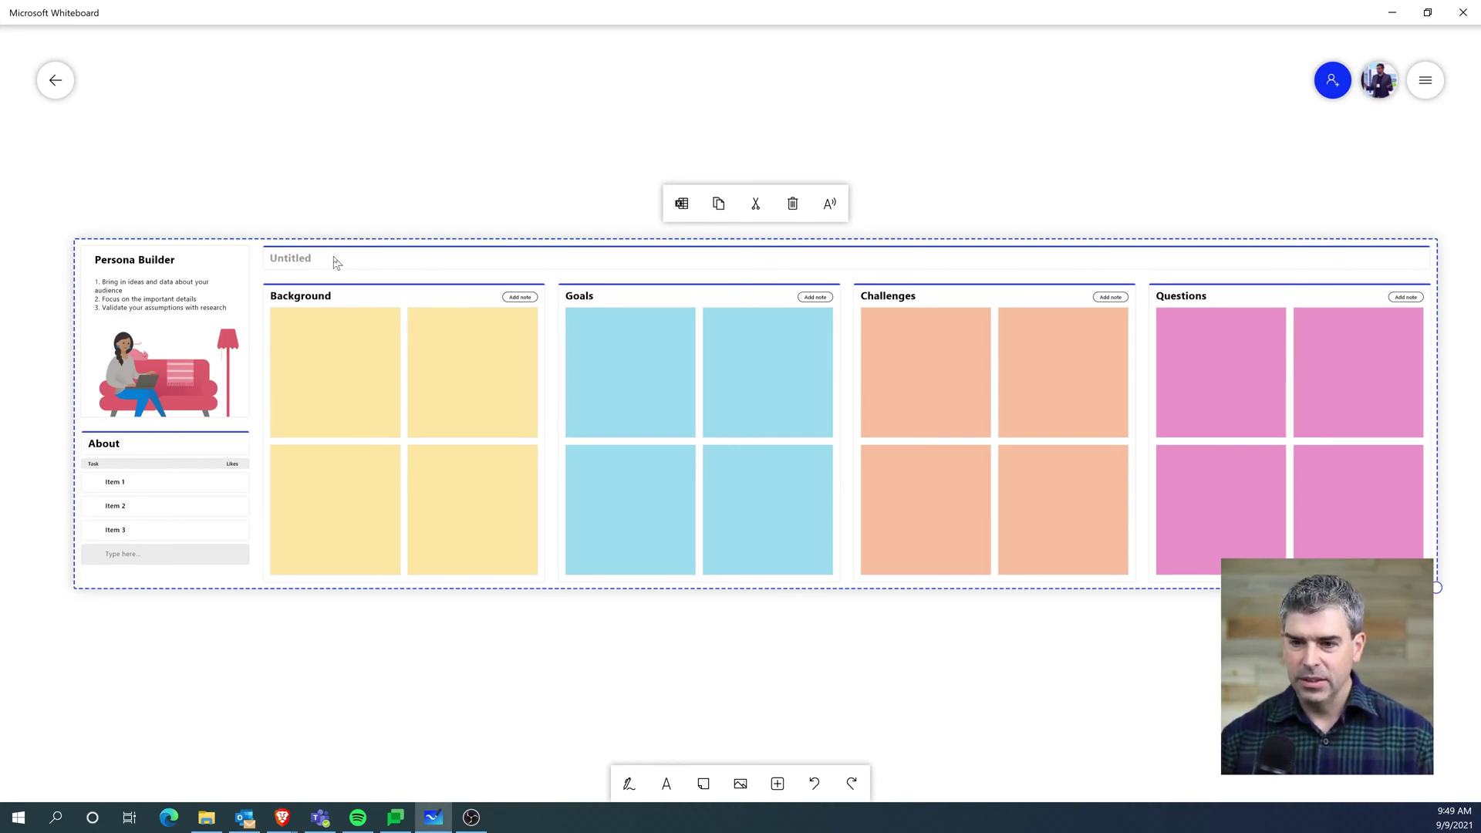
- Replace the Untitled board title with 'HR Dashboard'
click(336, 263)
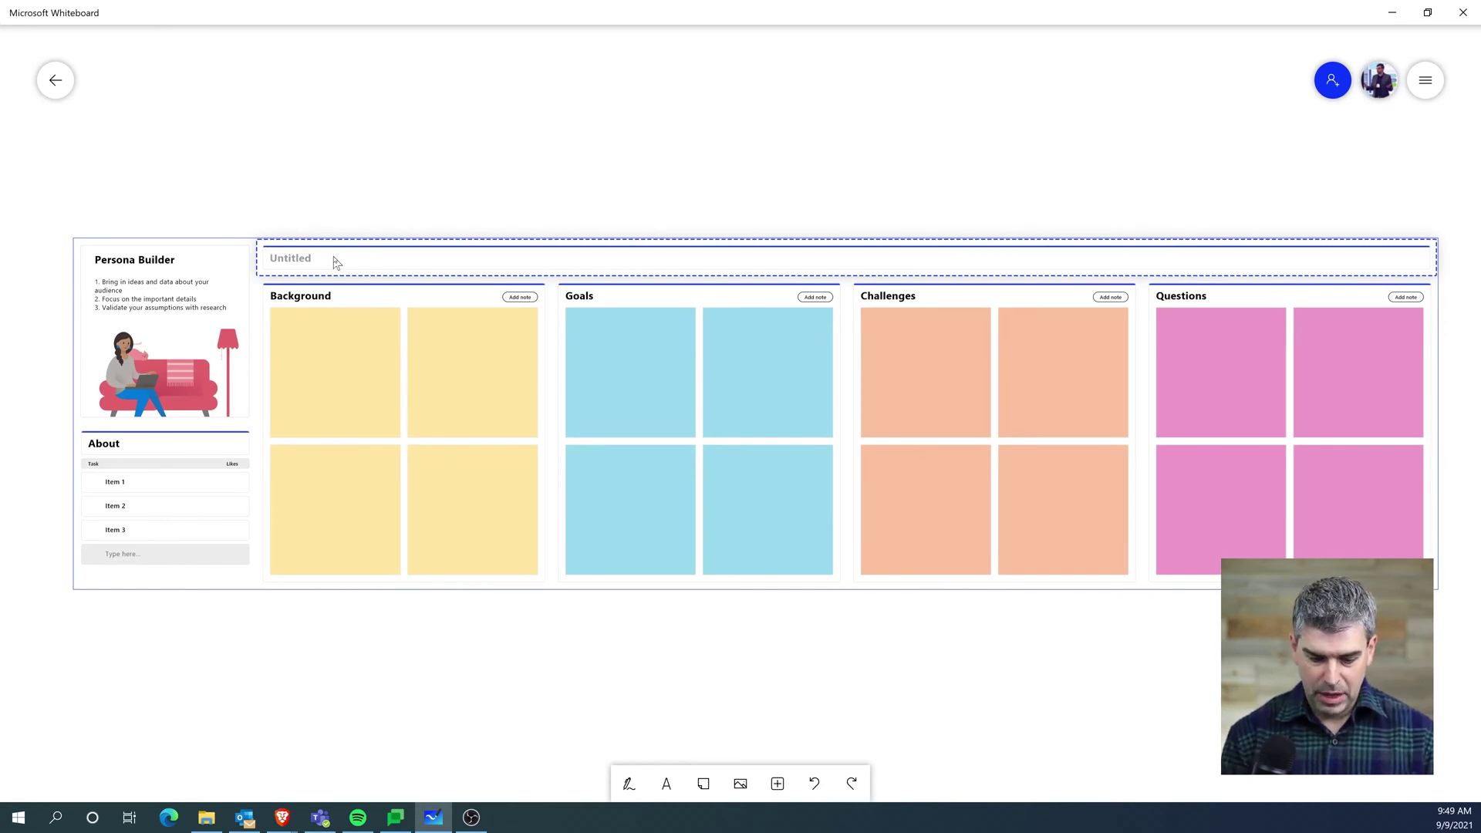
text(HR)
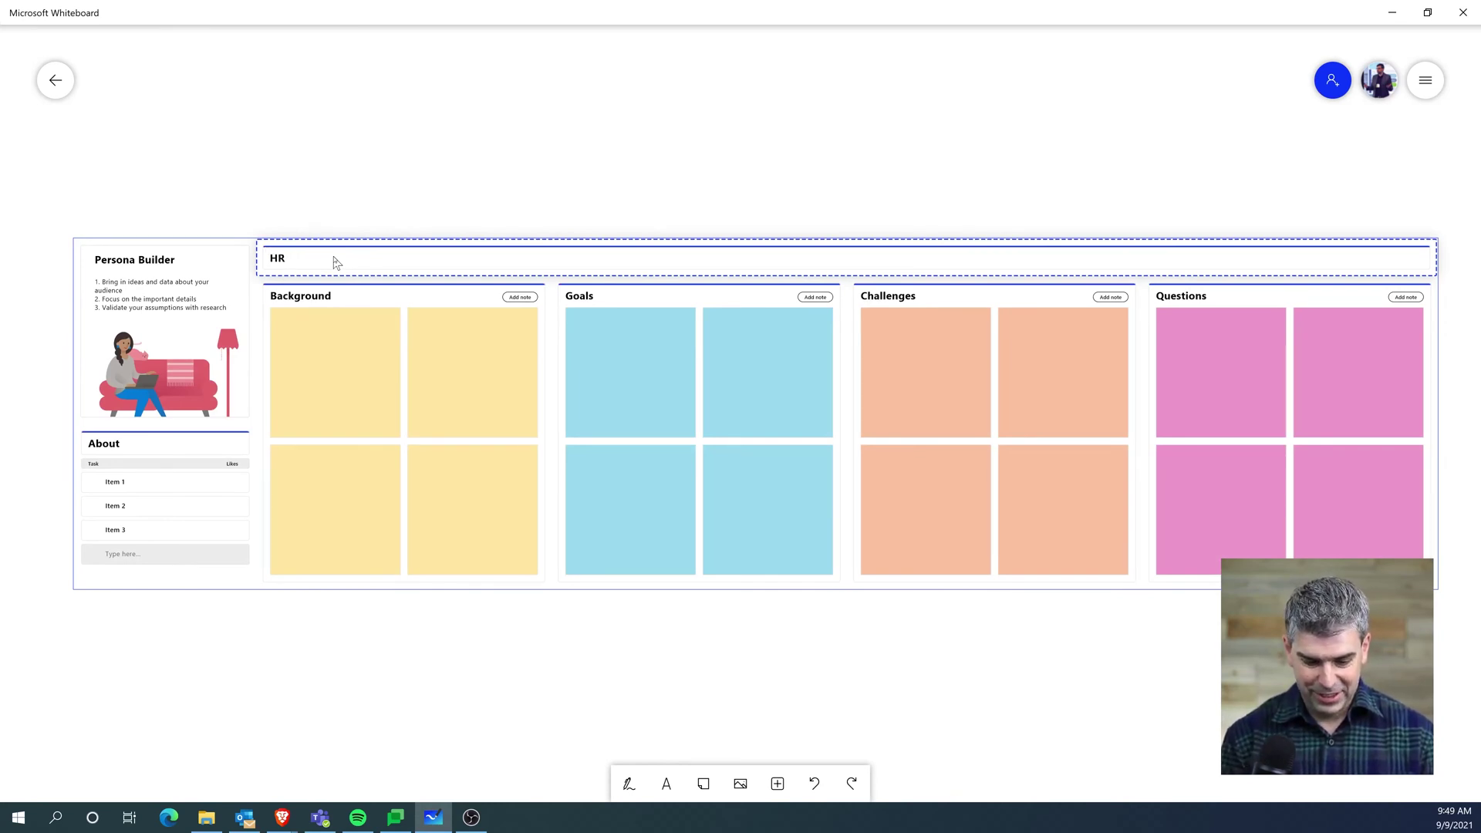
text( Dashboard)
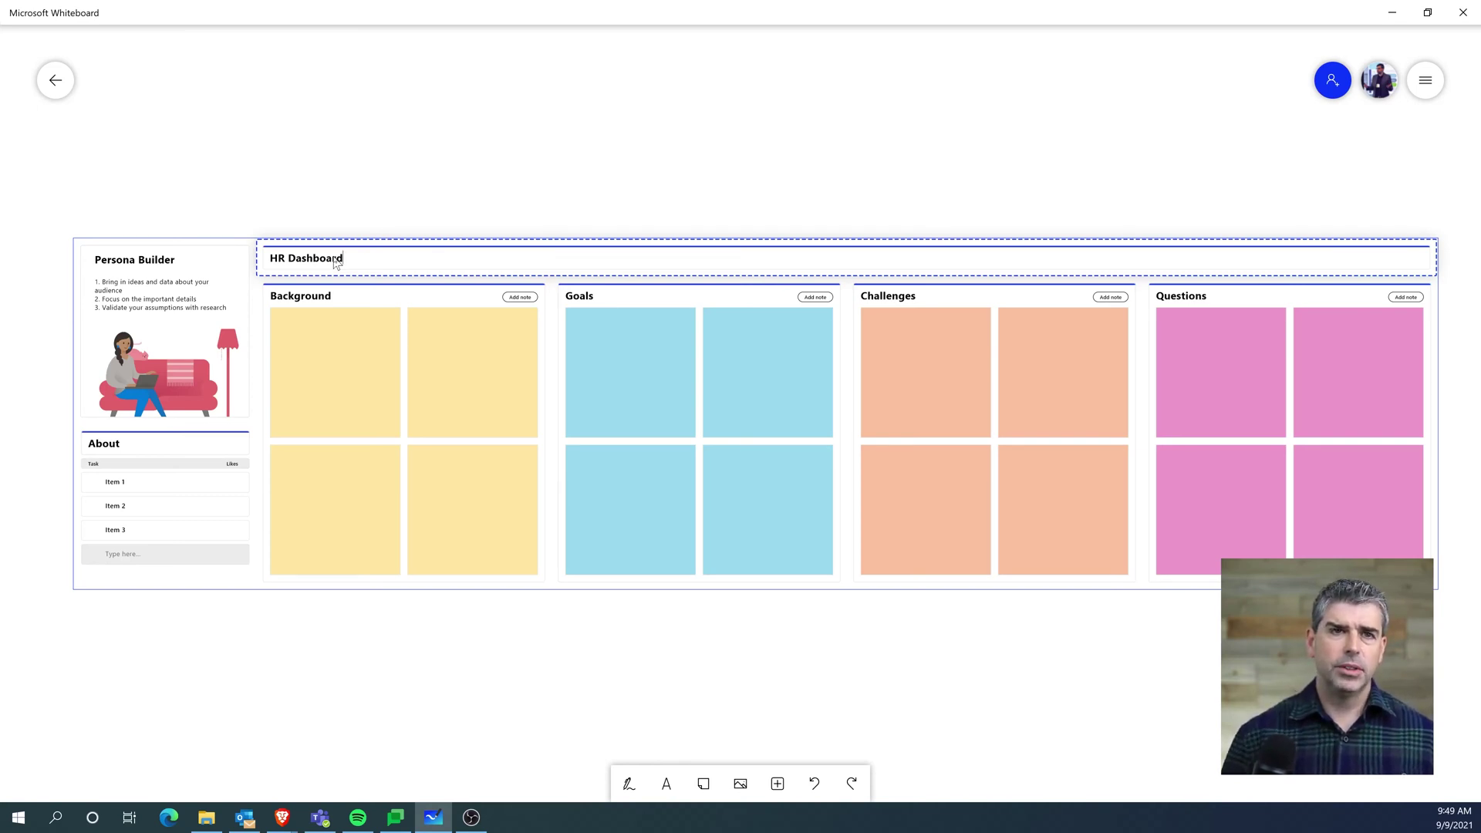
- Write 'CHRO of the DeathStar' in the first Background sticky note
click(309, 388)
click(311, 385)
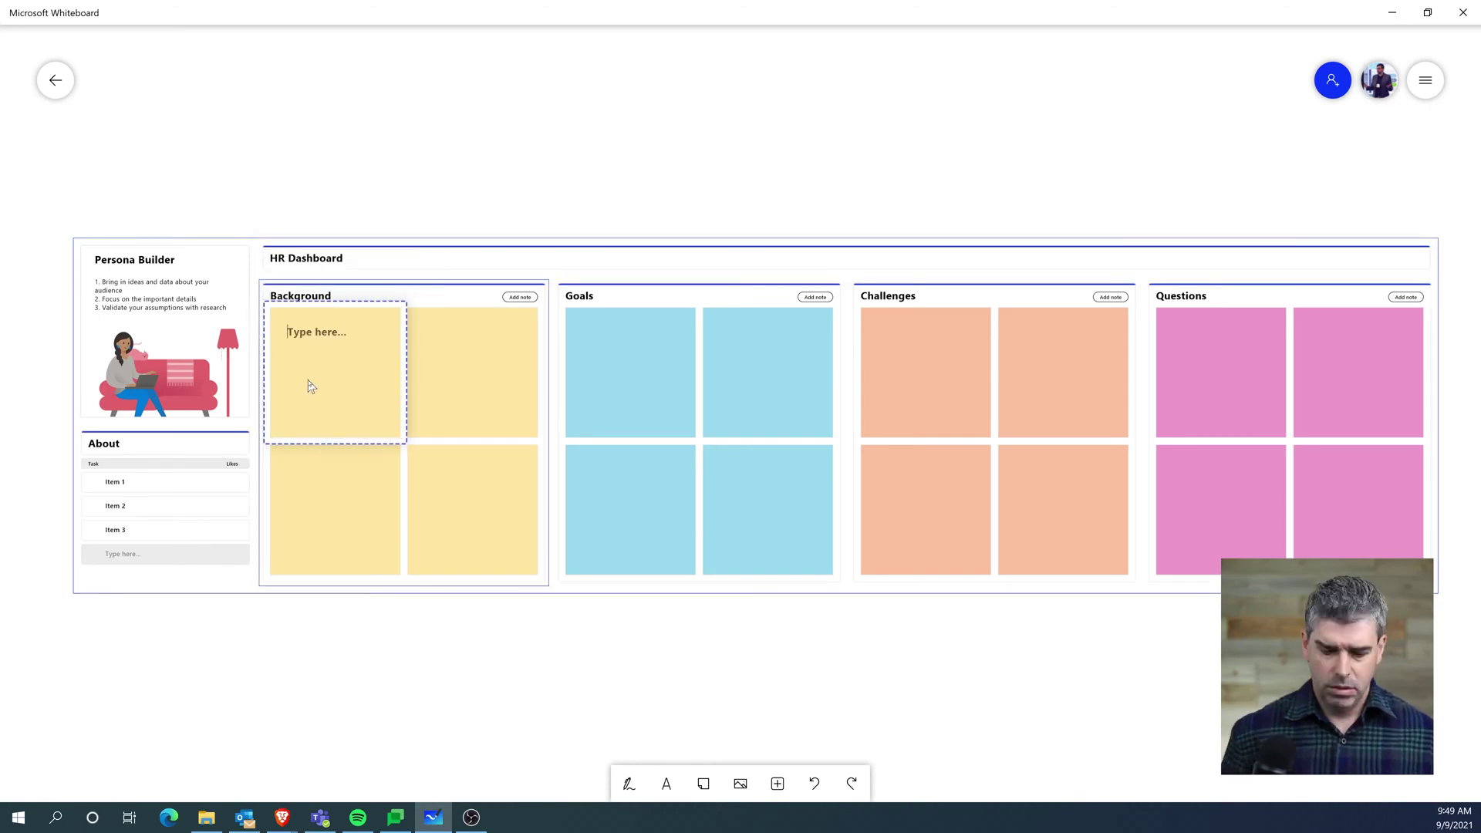
text(CHRO)
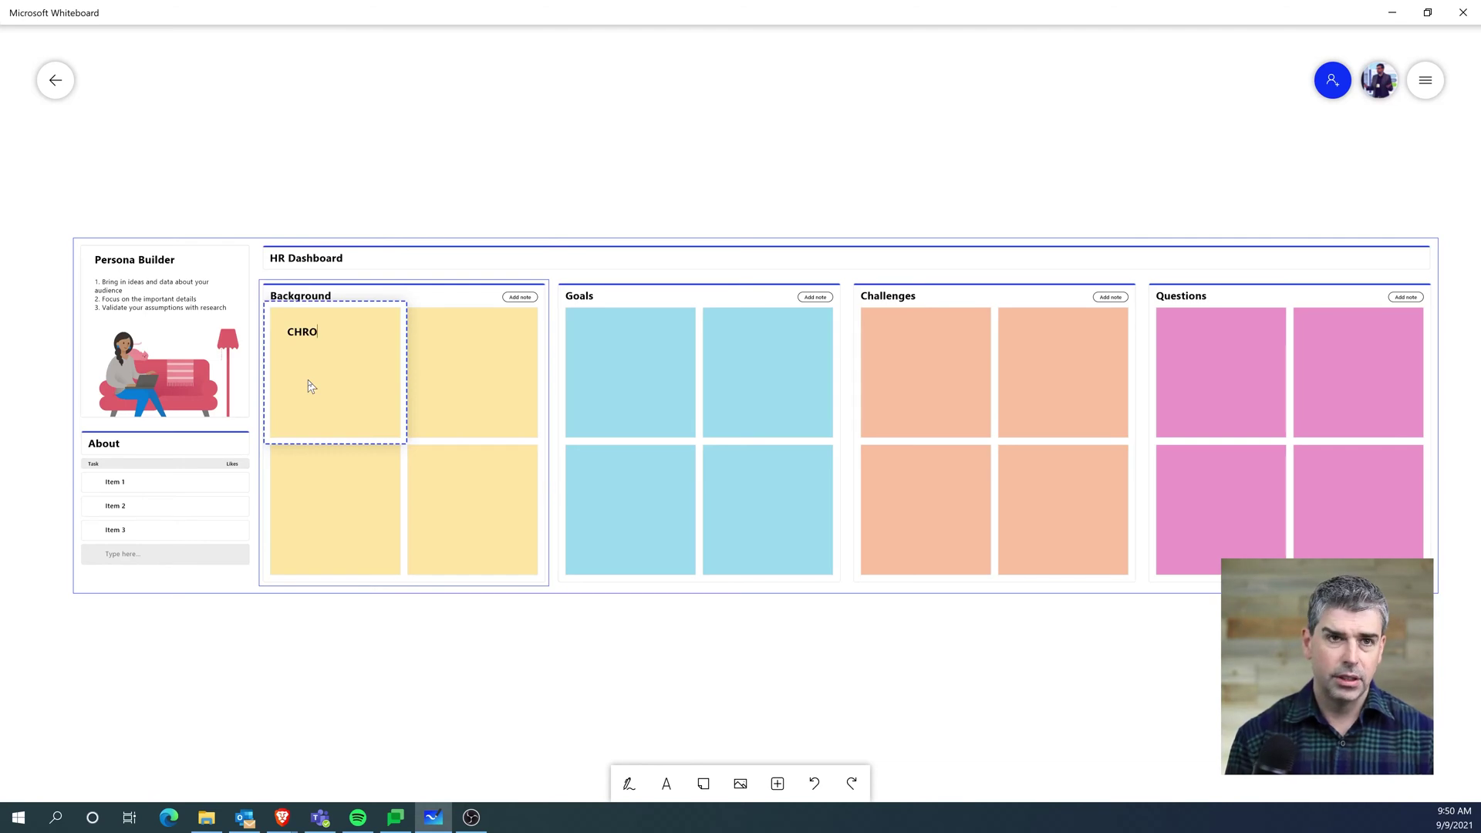
text( of th)
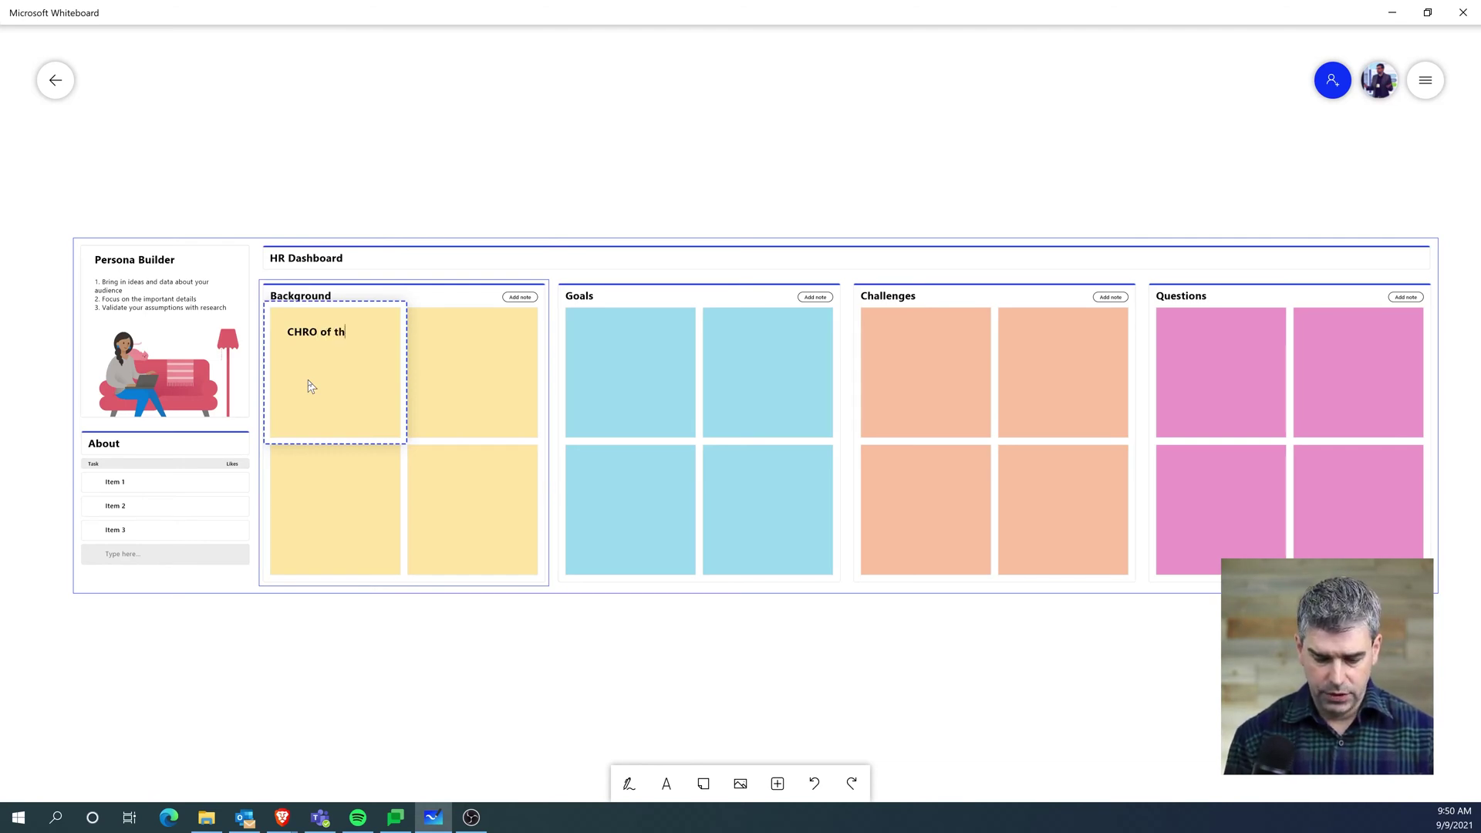
text(e Death)
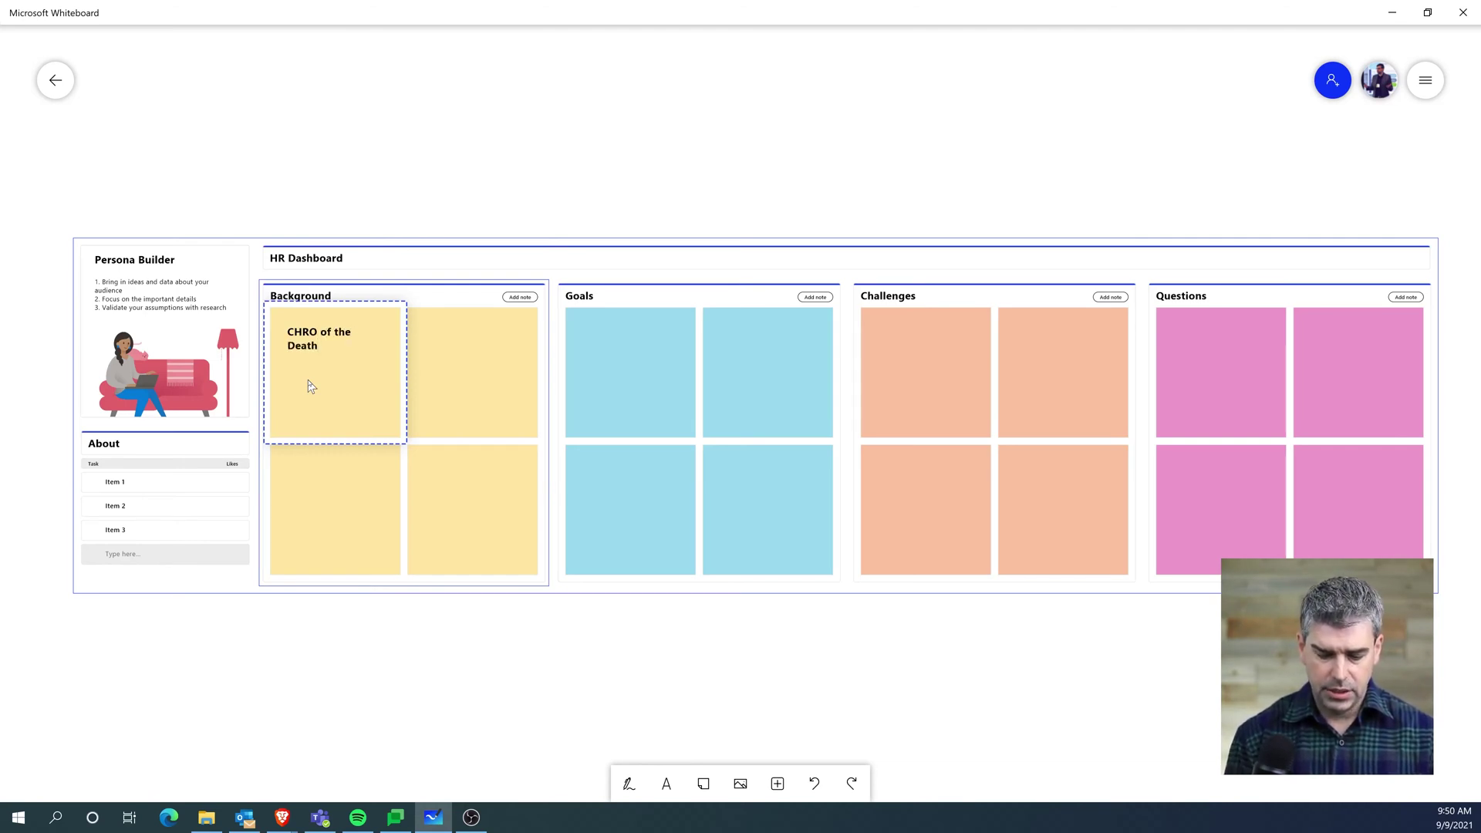
text(Star)
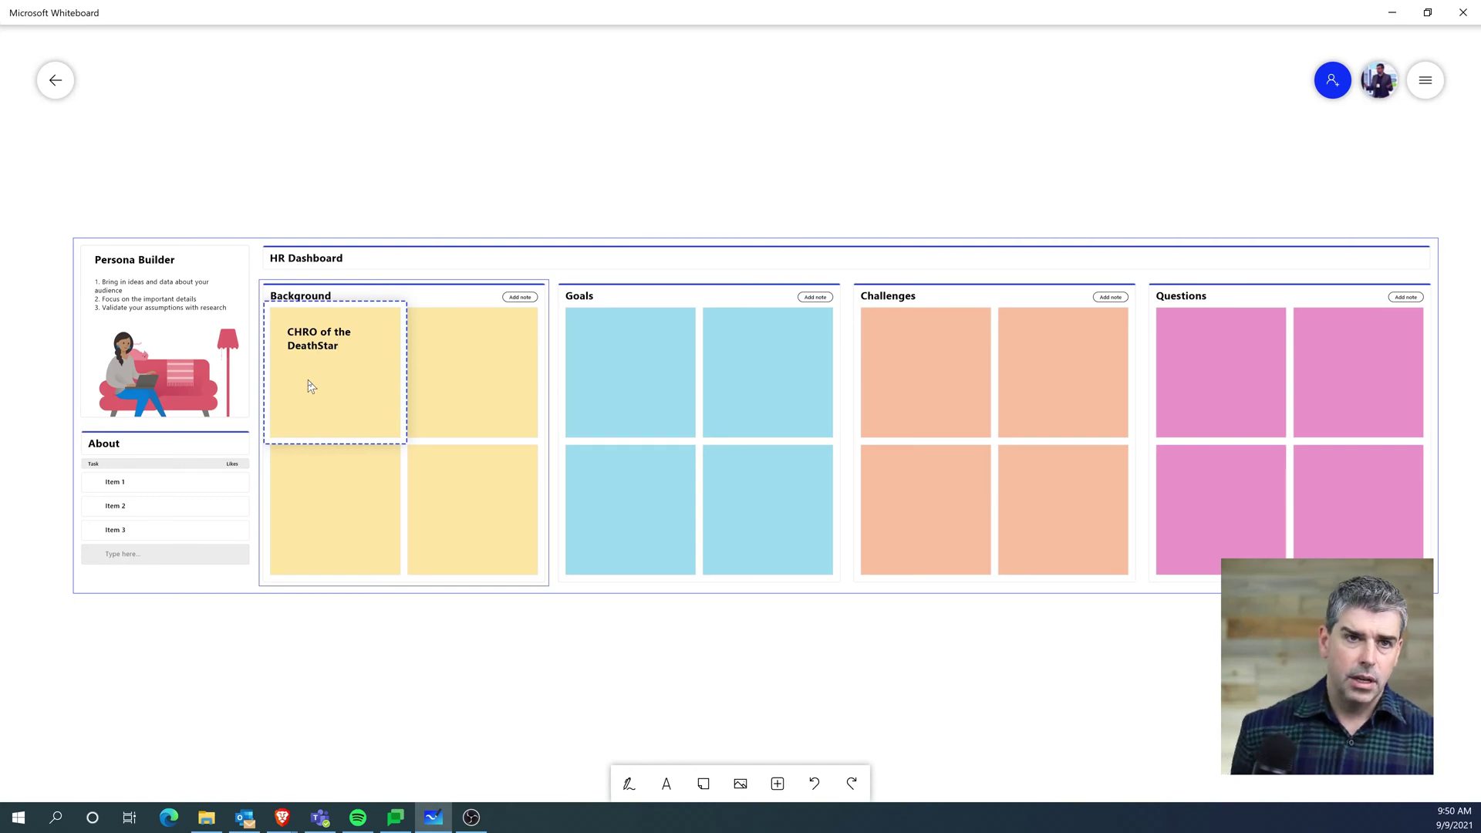
- Write 'In role for 25 years' in the second Background sticky note
click(463, 392)
click(466, 392)
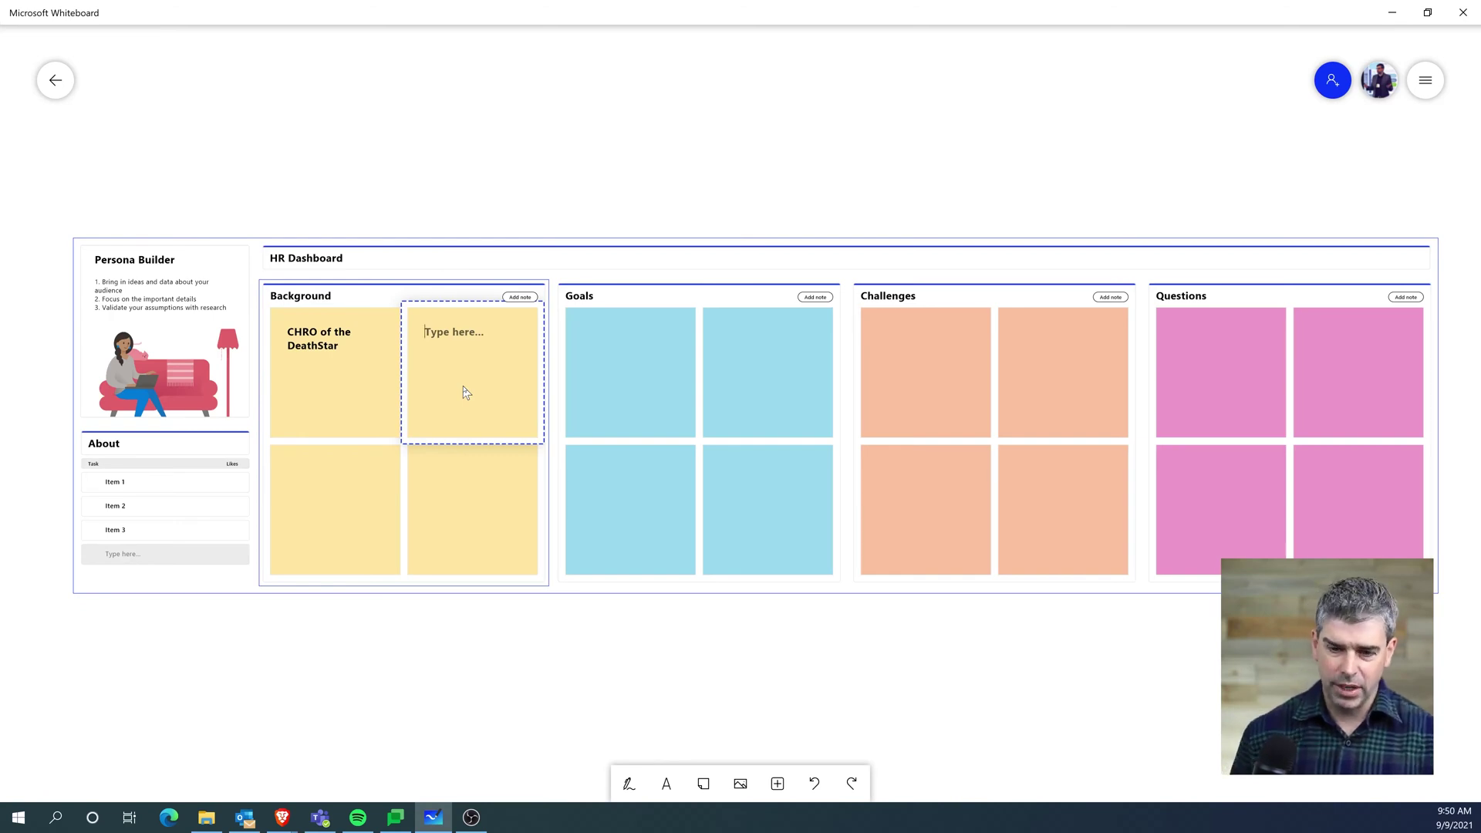
text(I)
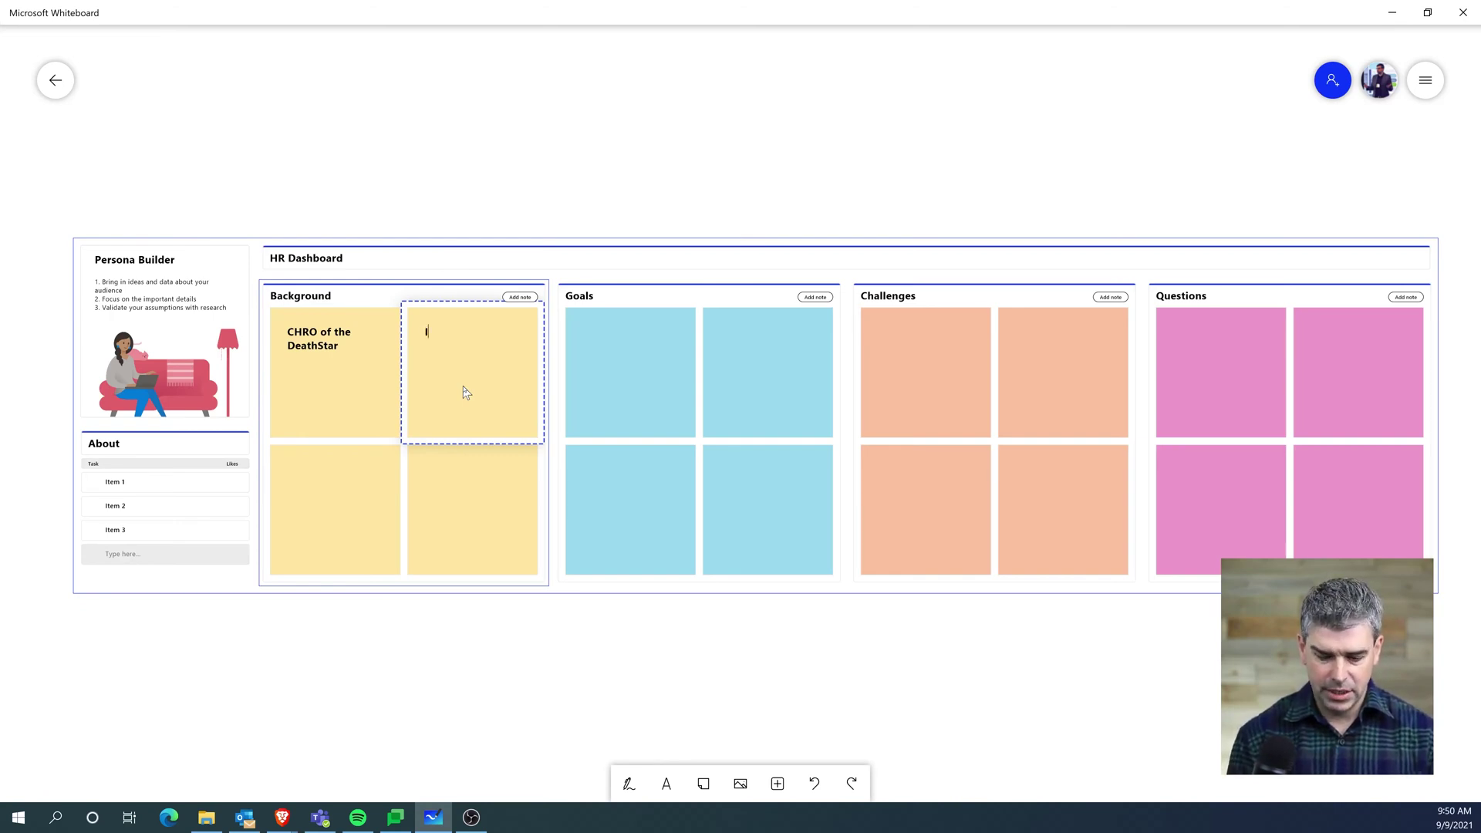
text(n role f)
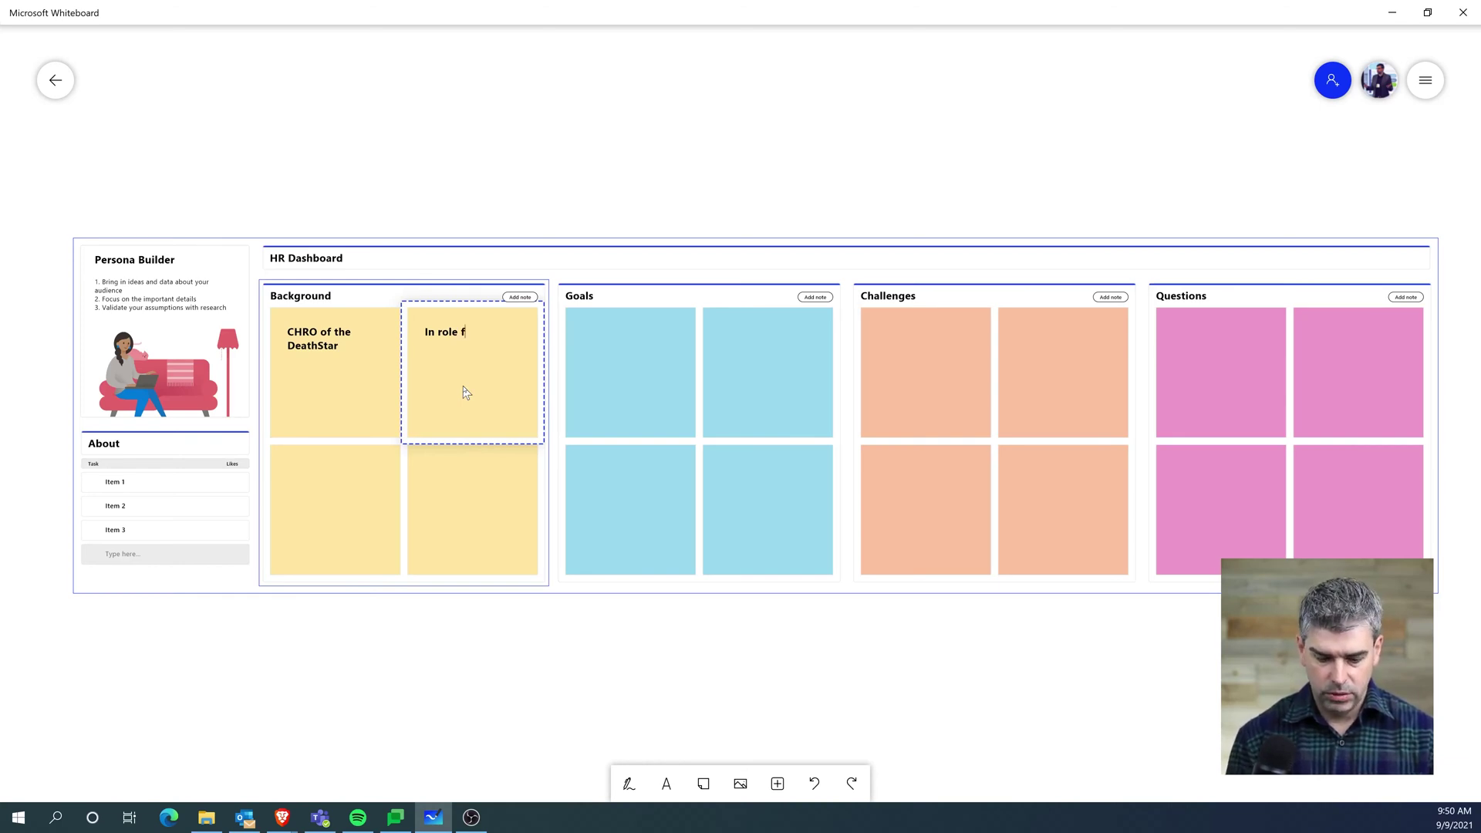
text(or 25 years)
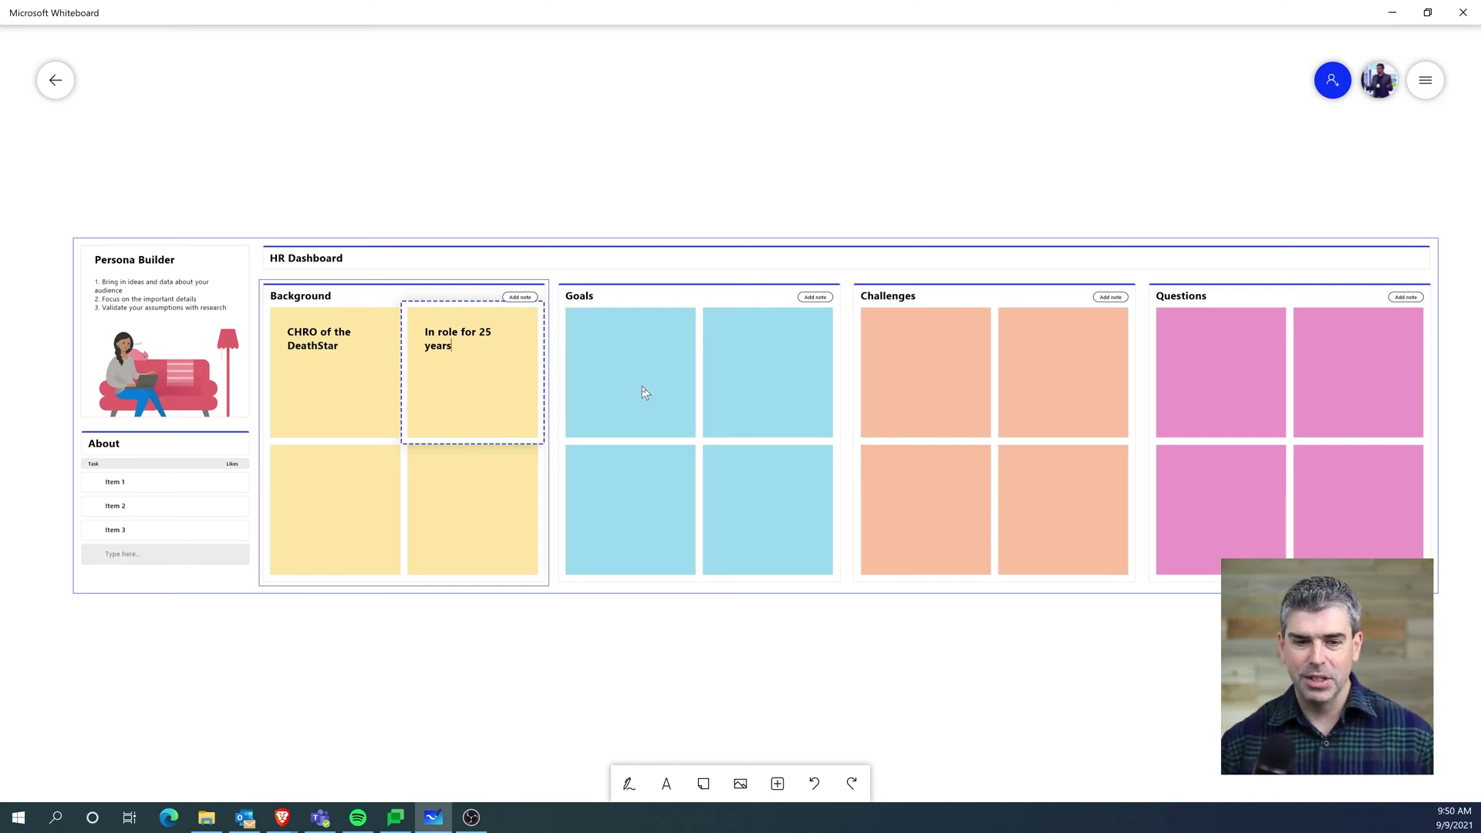
- Make the first Goals note read 'Reduce attrition by 2%'
click(645, 392)
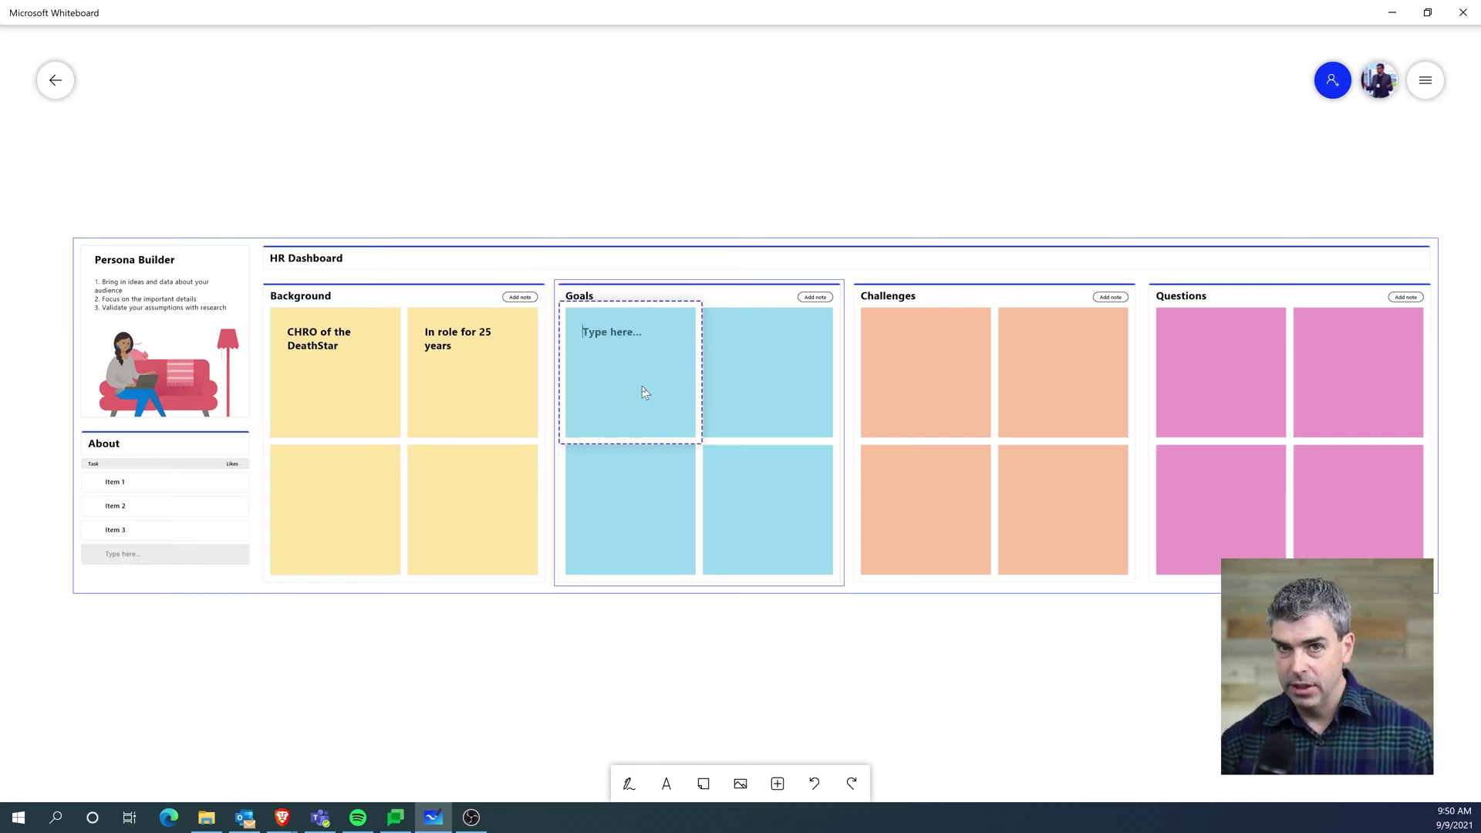
key(Escape)
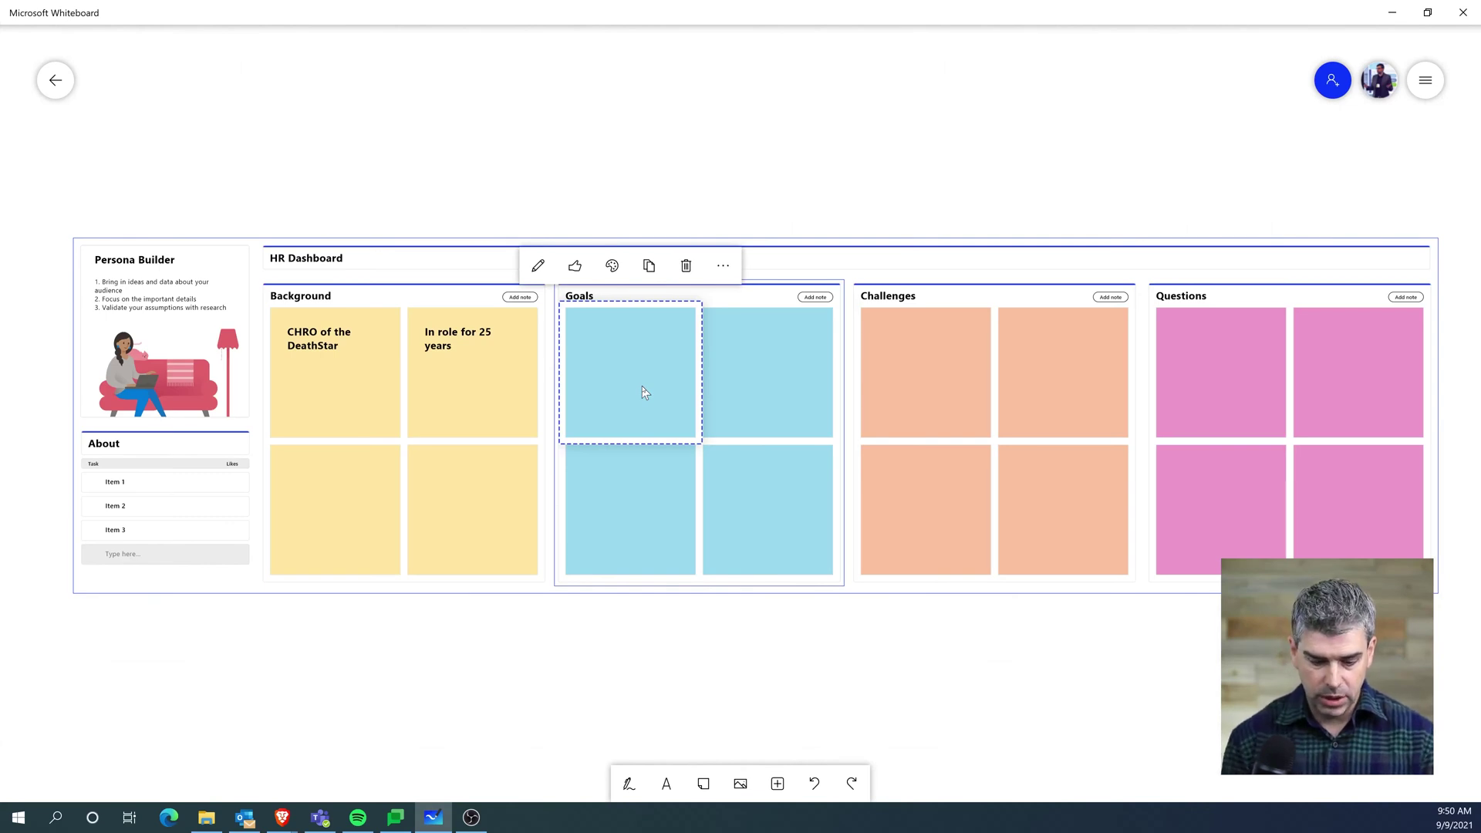
click(644, 392)
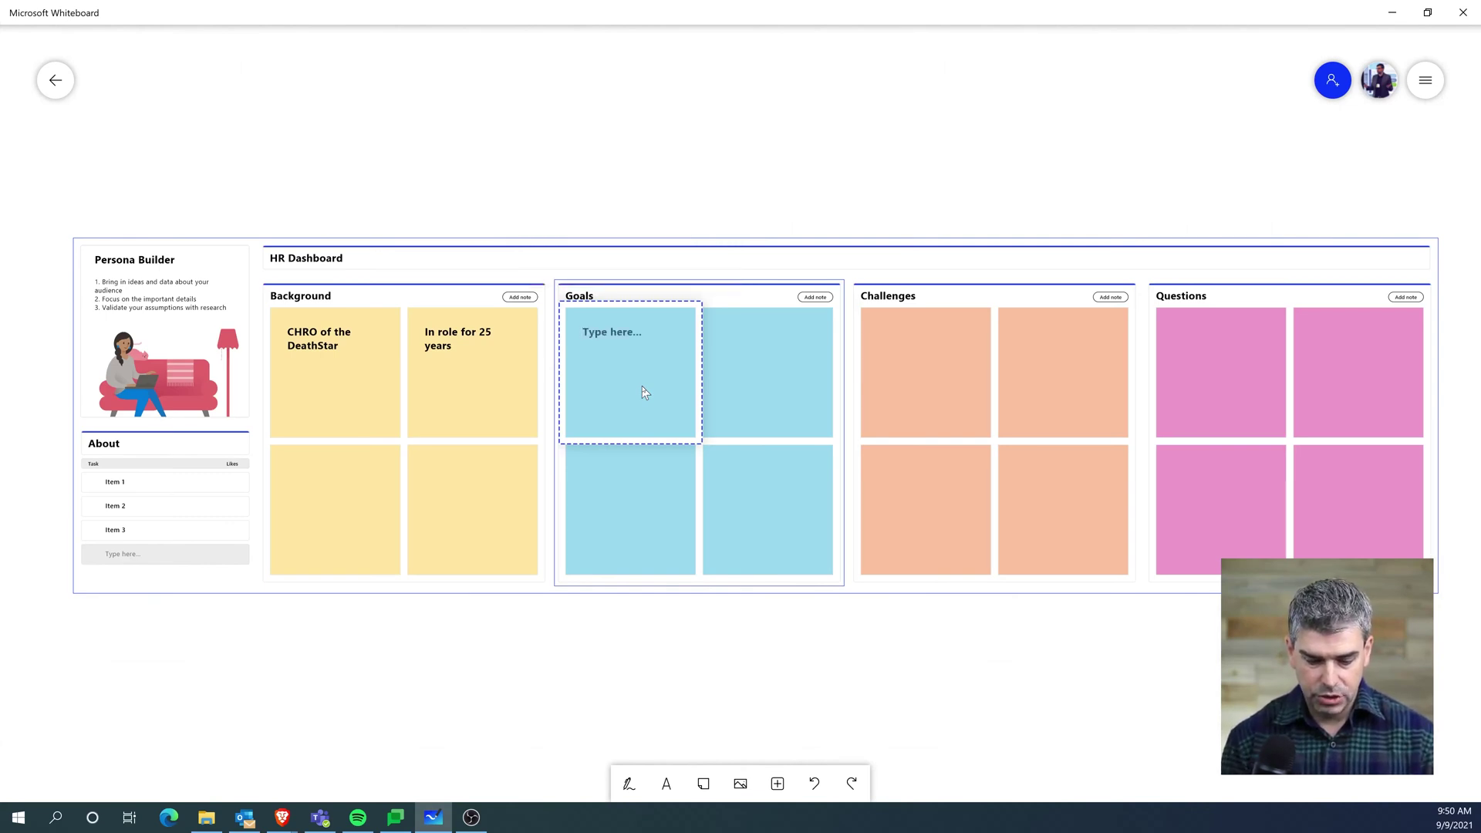
text(by 2%)
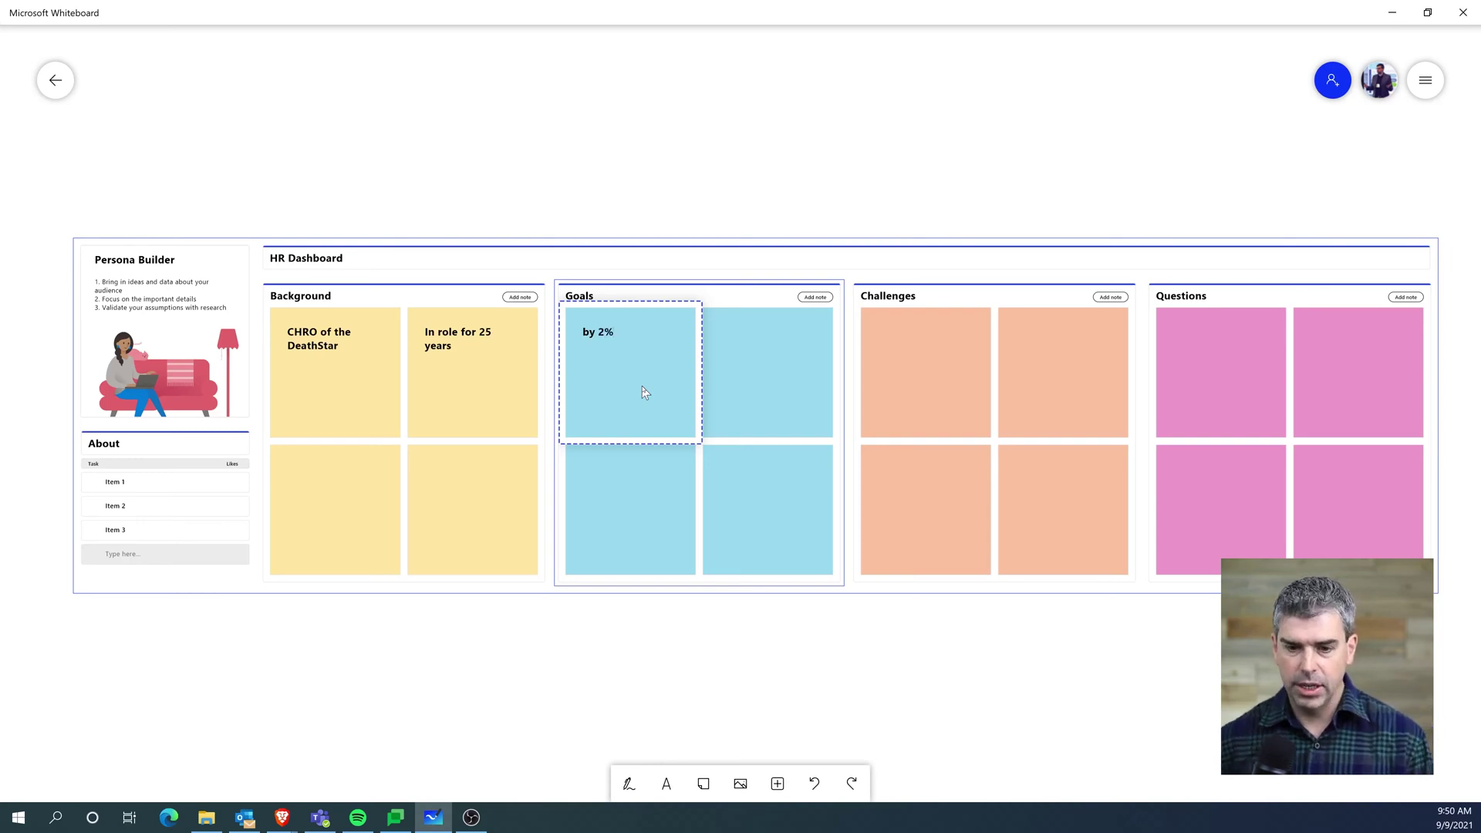
key(Escape)
click(637, 345)
double_click(631, 339)
key(BackSpace)
key(BackSpace)
key(BackSpace)
key(BackSpace)
key(BackSpace)
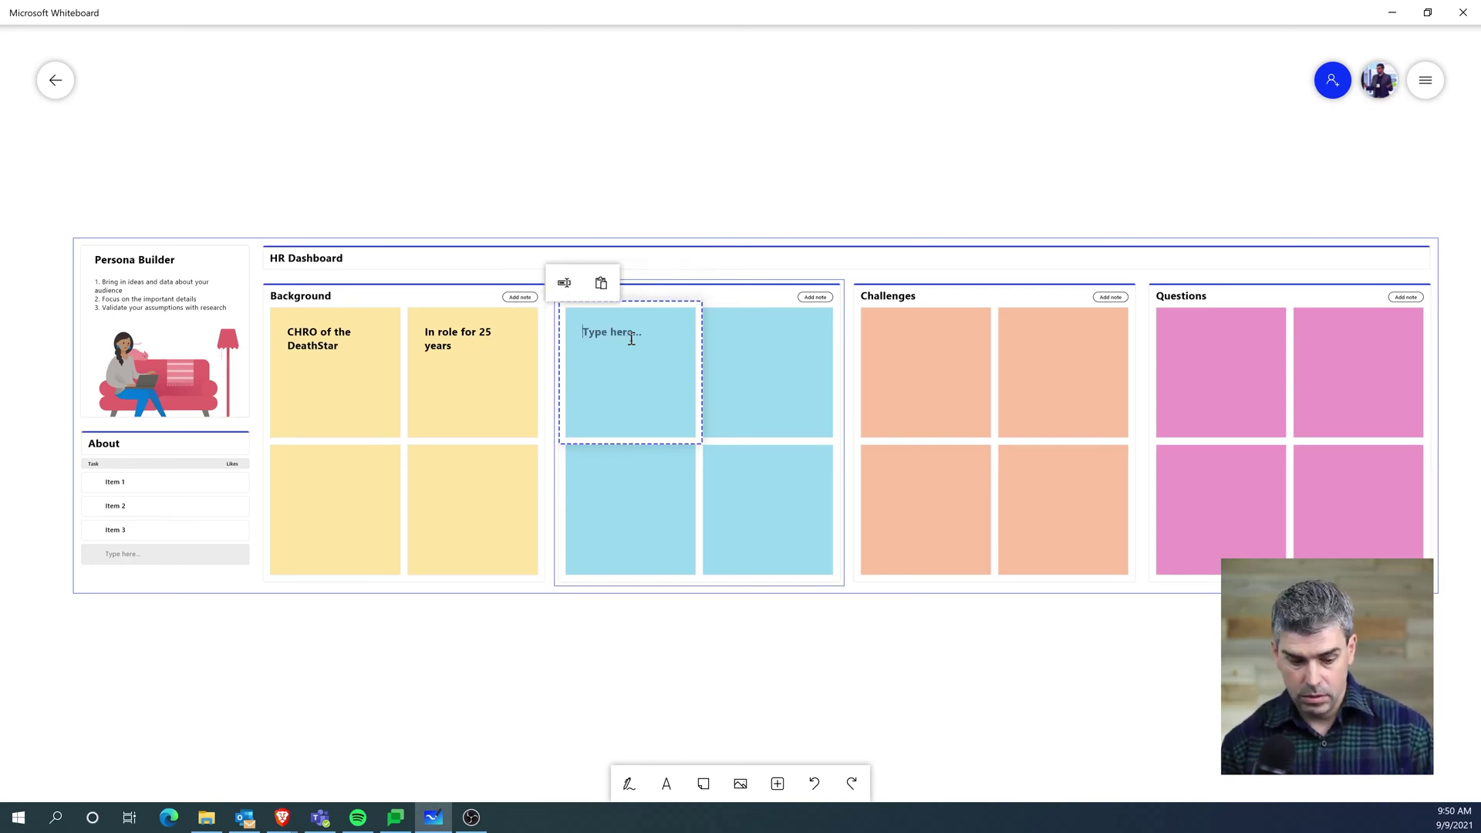
text(Reduce attrit)
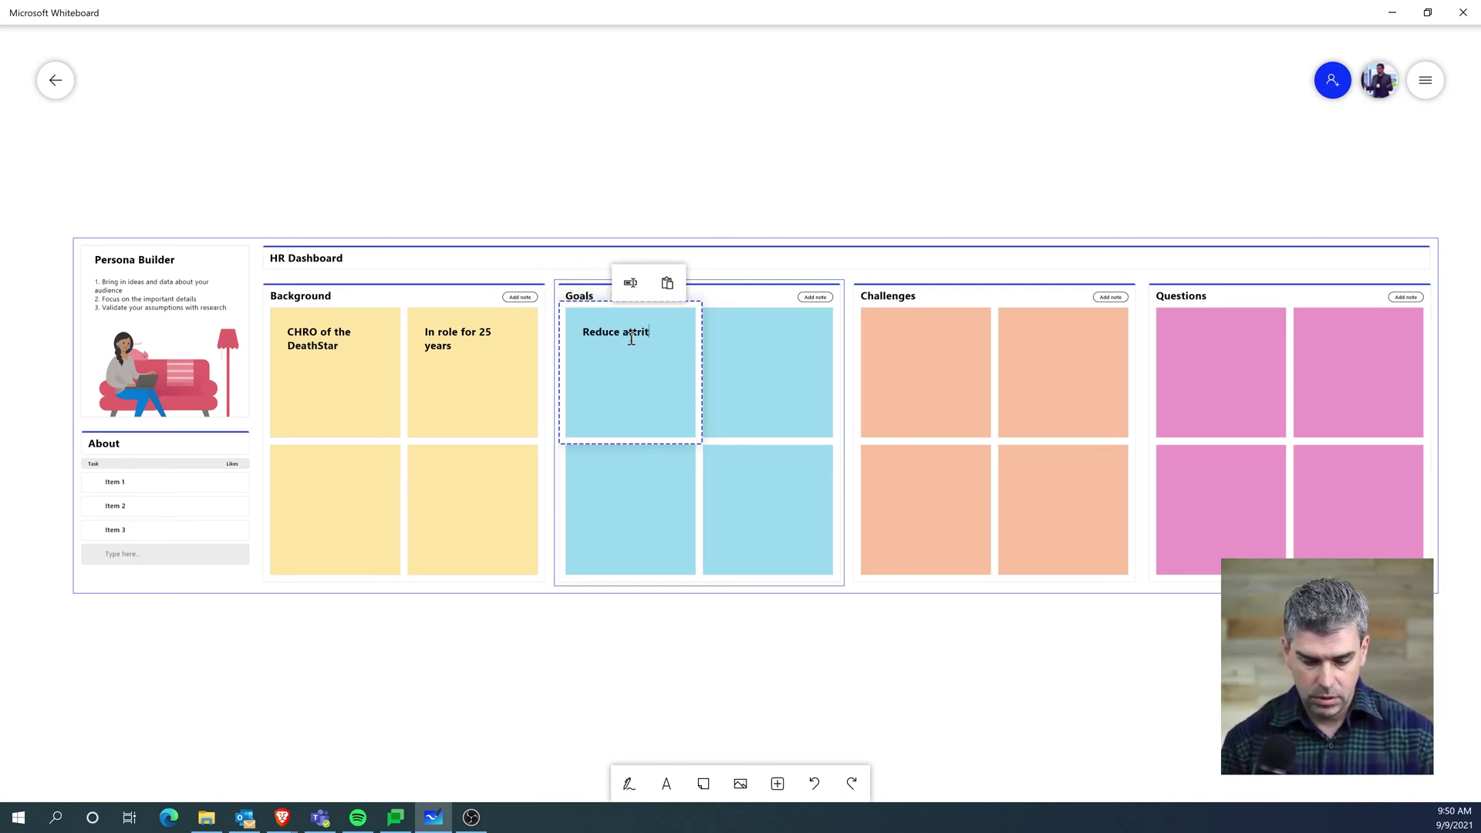
text(ion by )
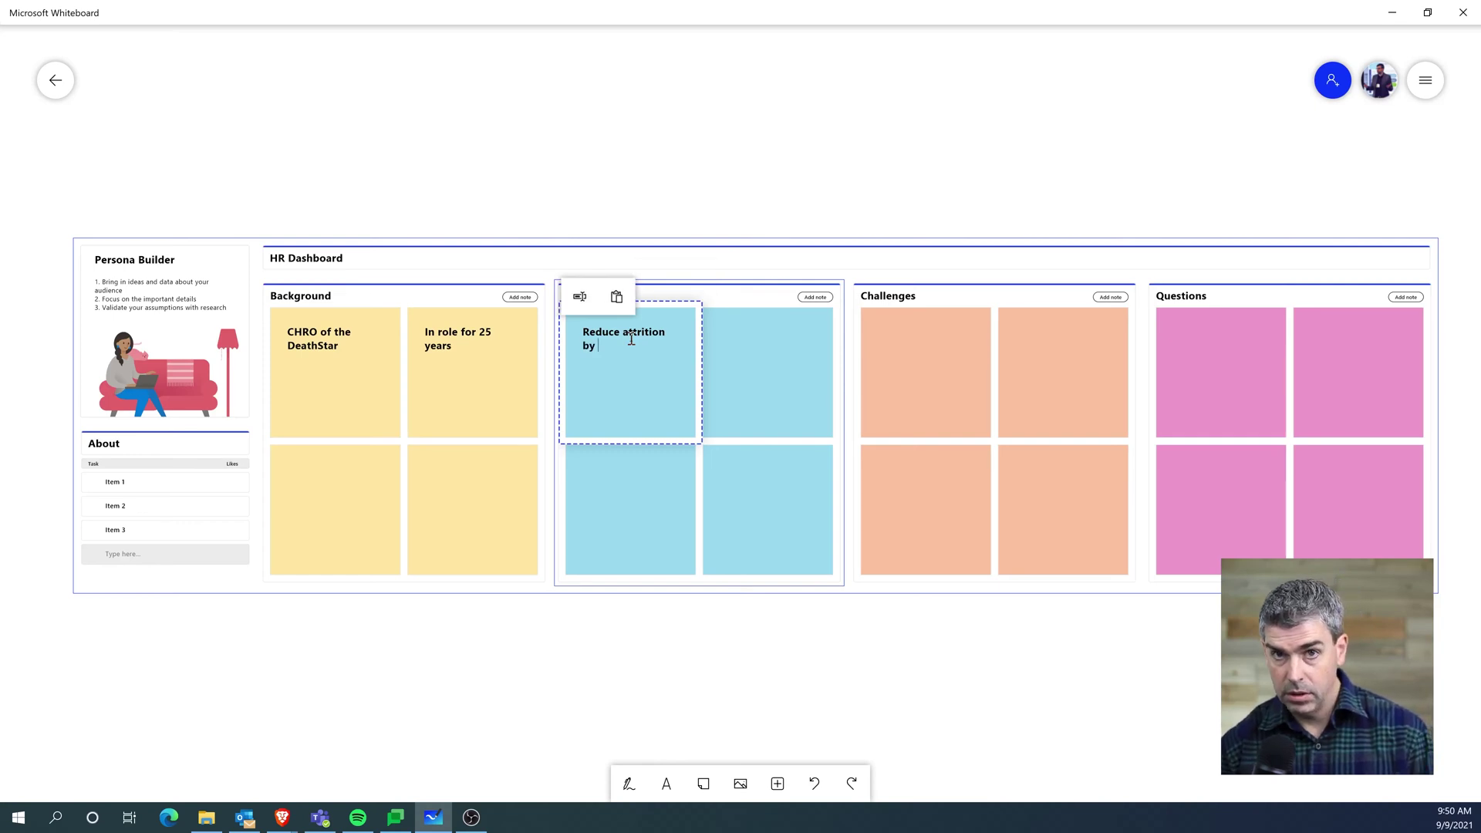
text(2)
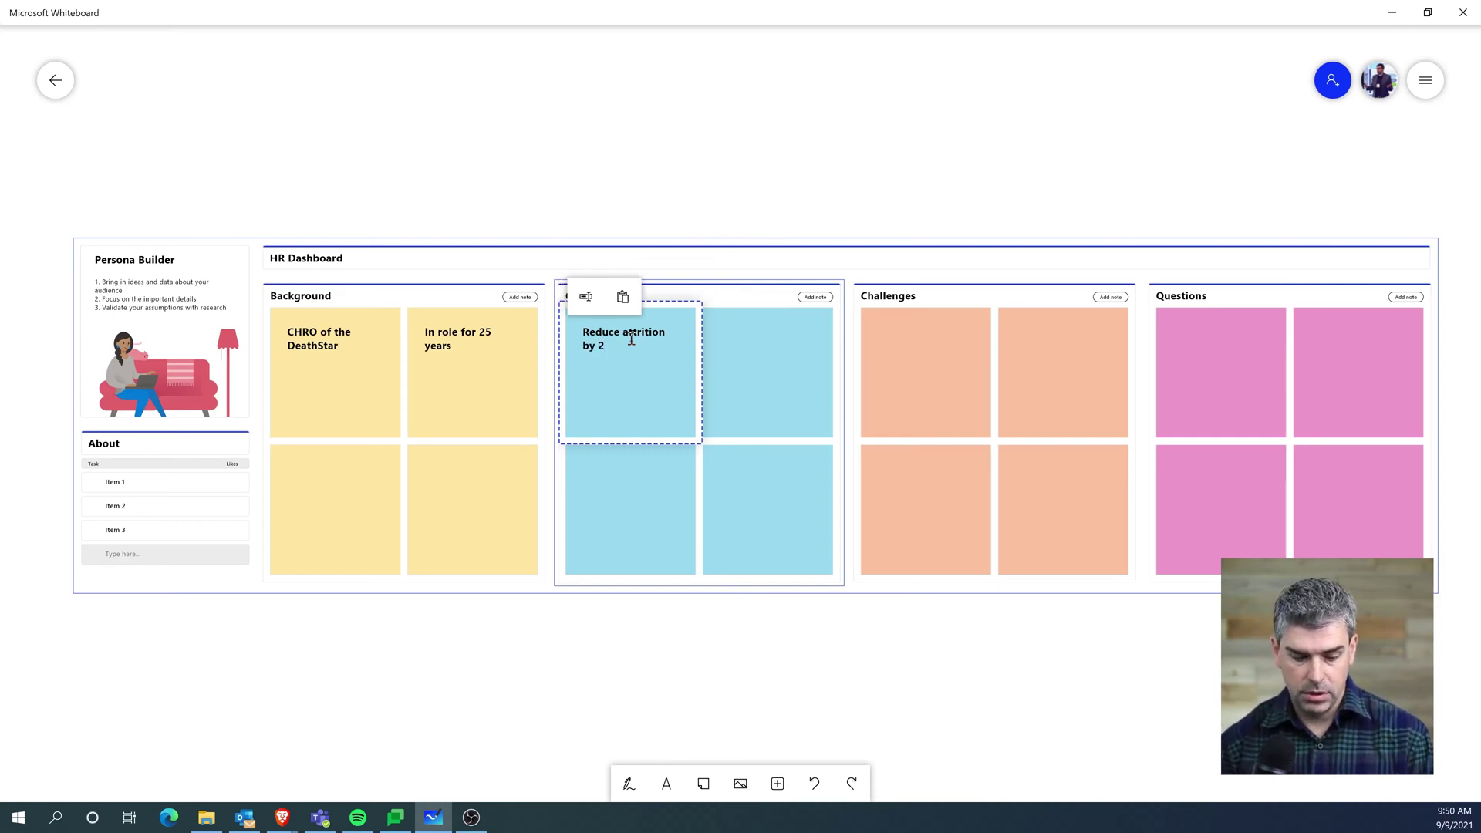
text(%)
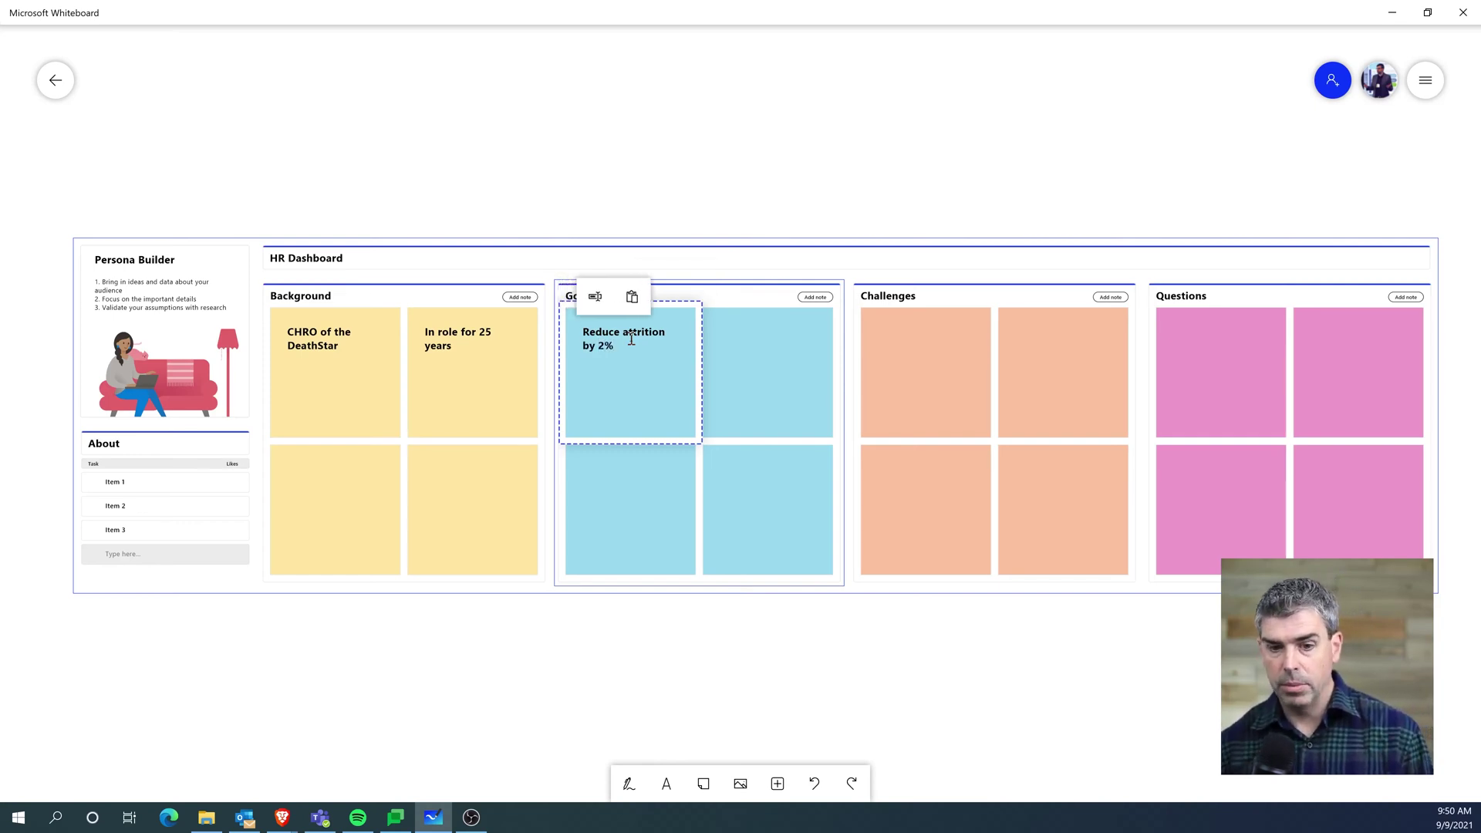
- Write 'Reduce annual cost of attrition by $50M' in the second Goals note
click(764, 400)
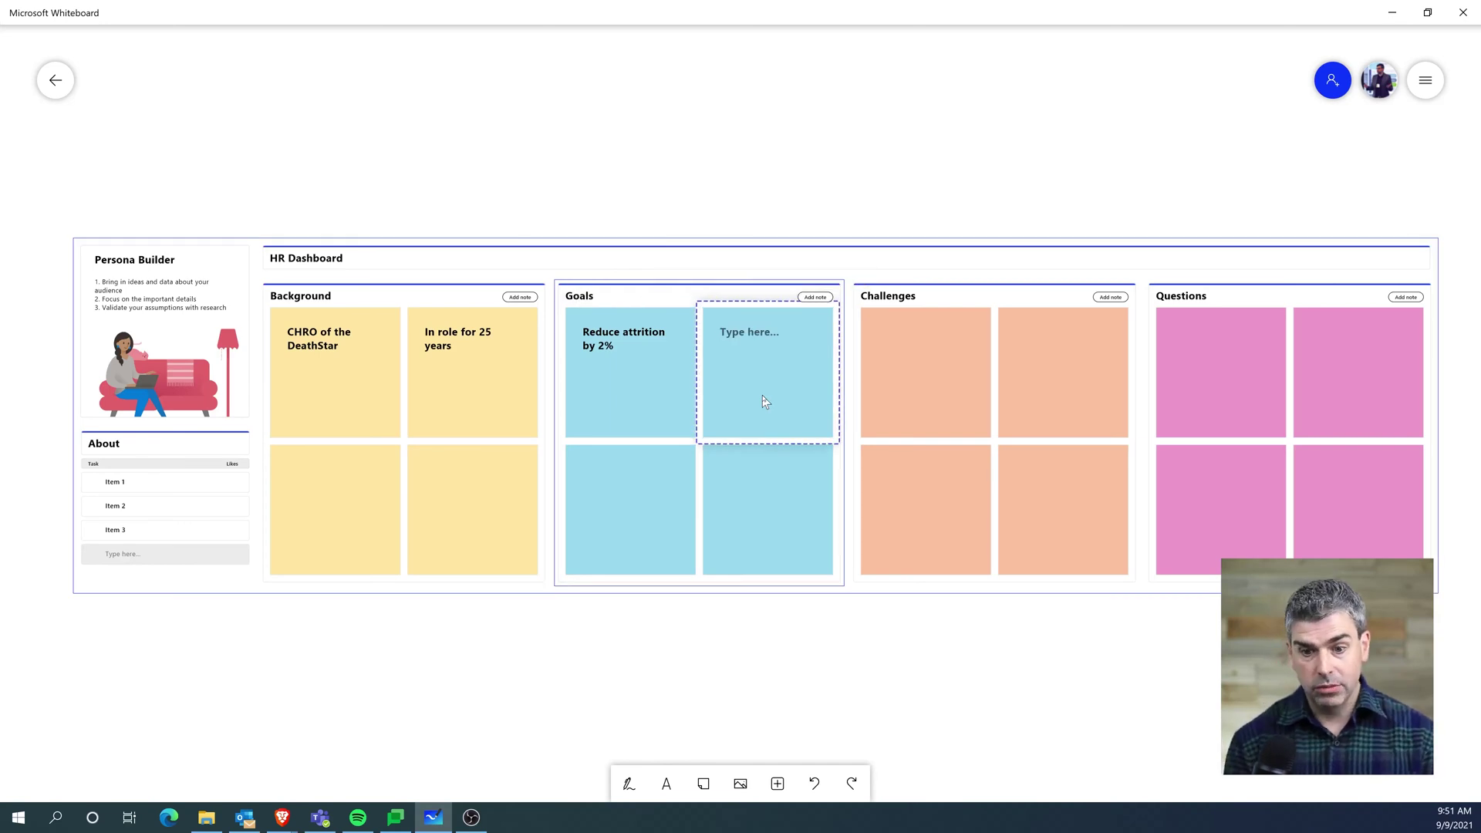
text(Redu)
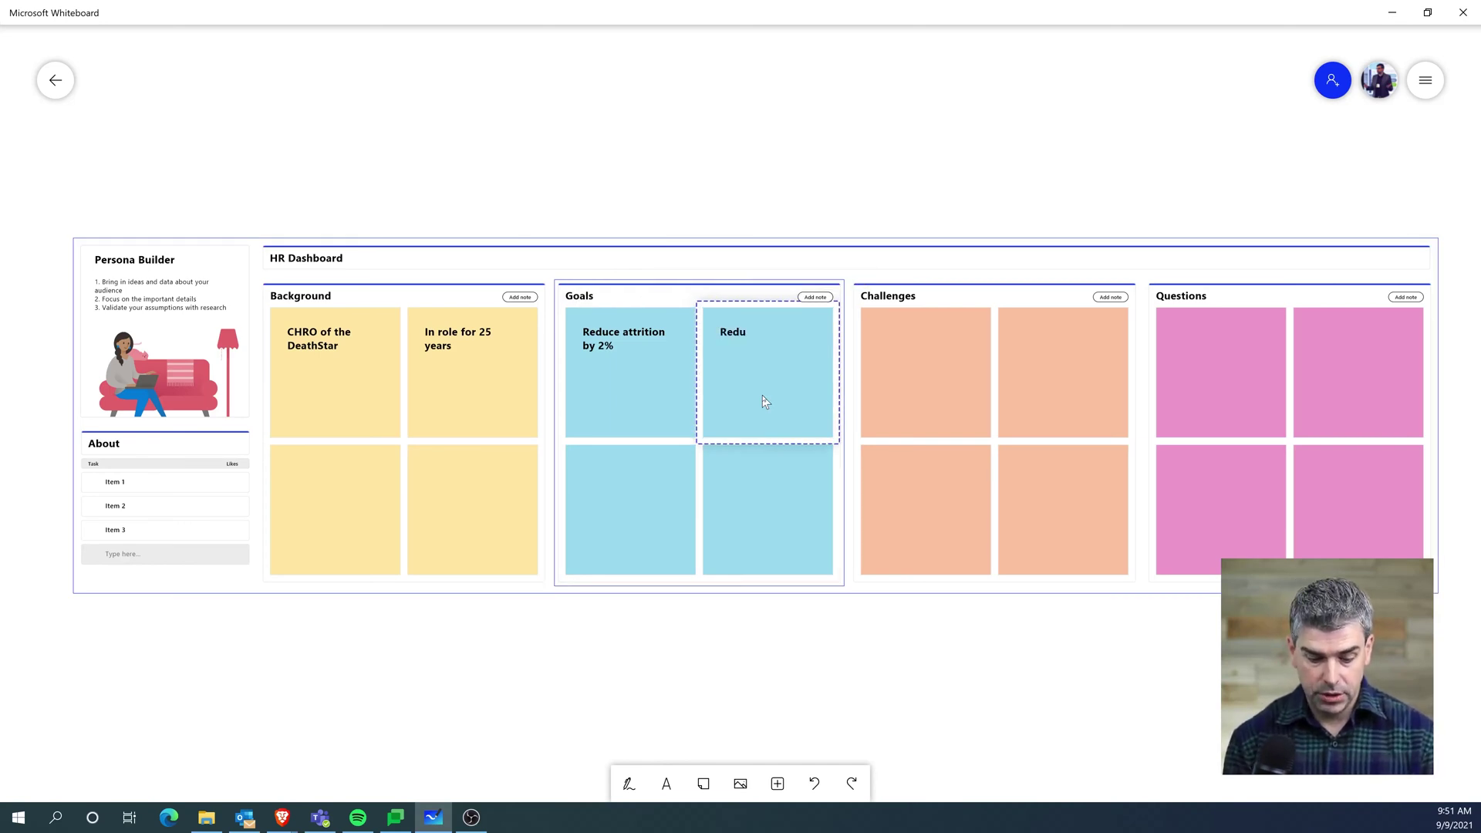
text(ce)
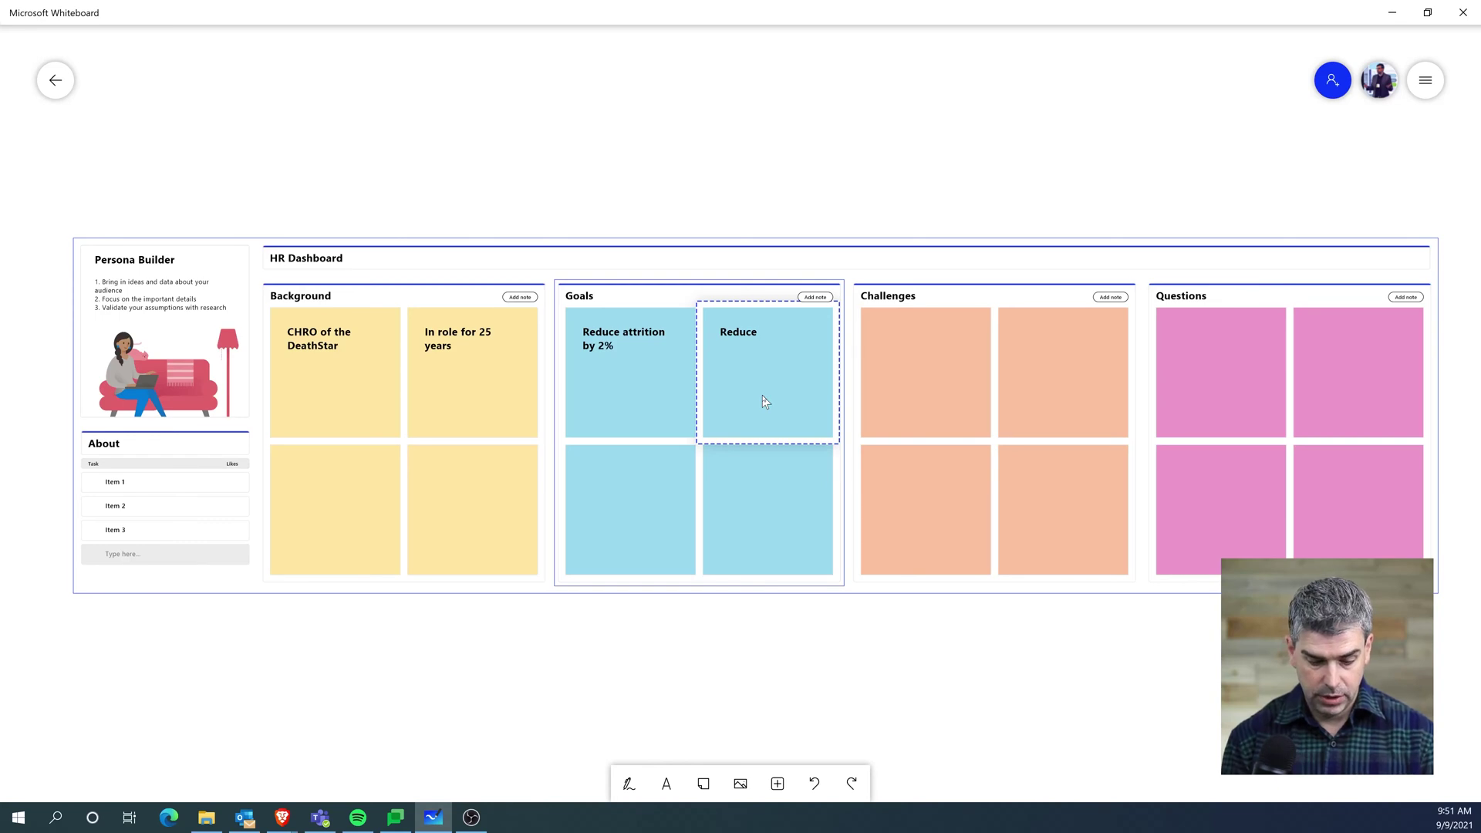
text( avera)
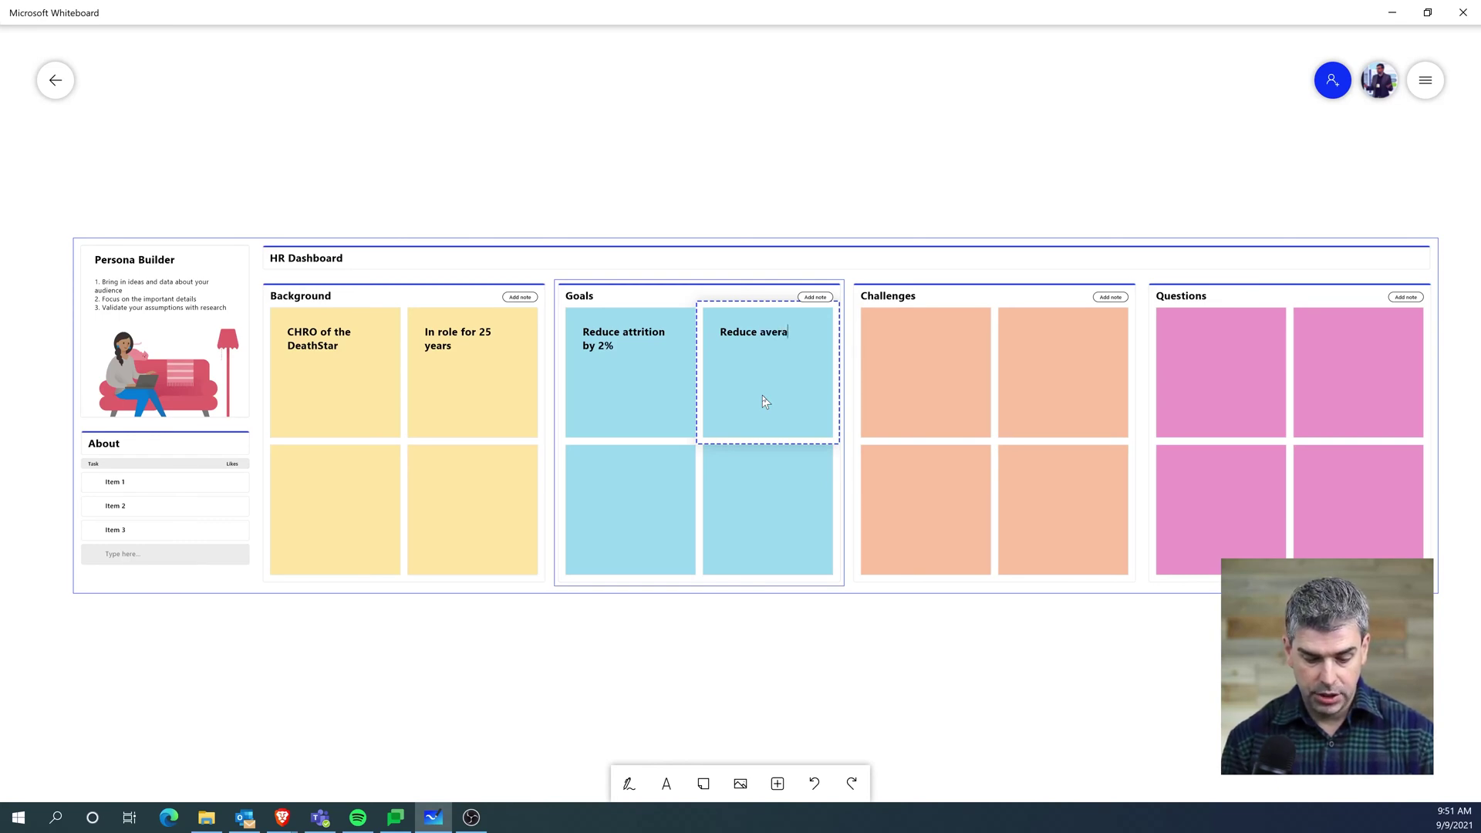
text(ge cost of attrition)
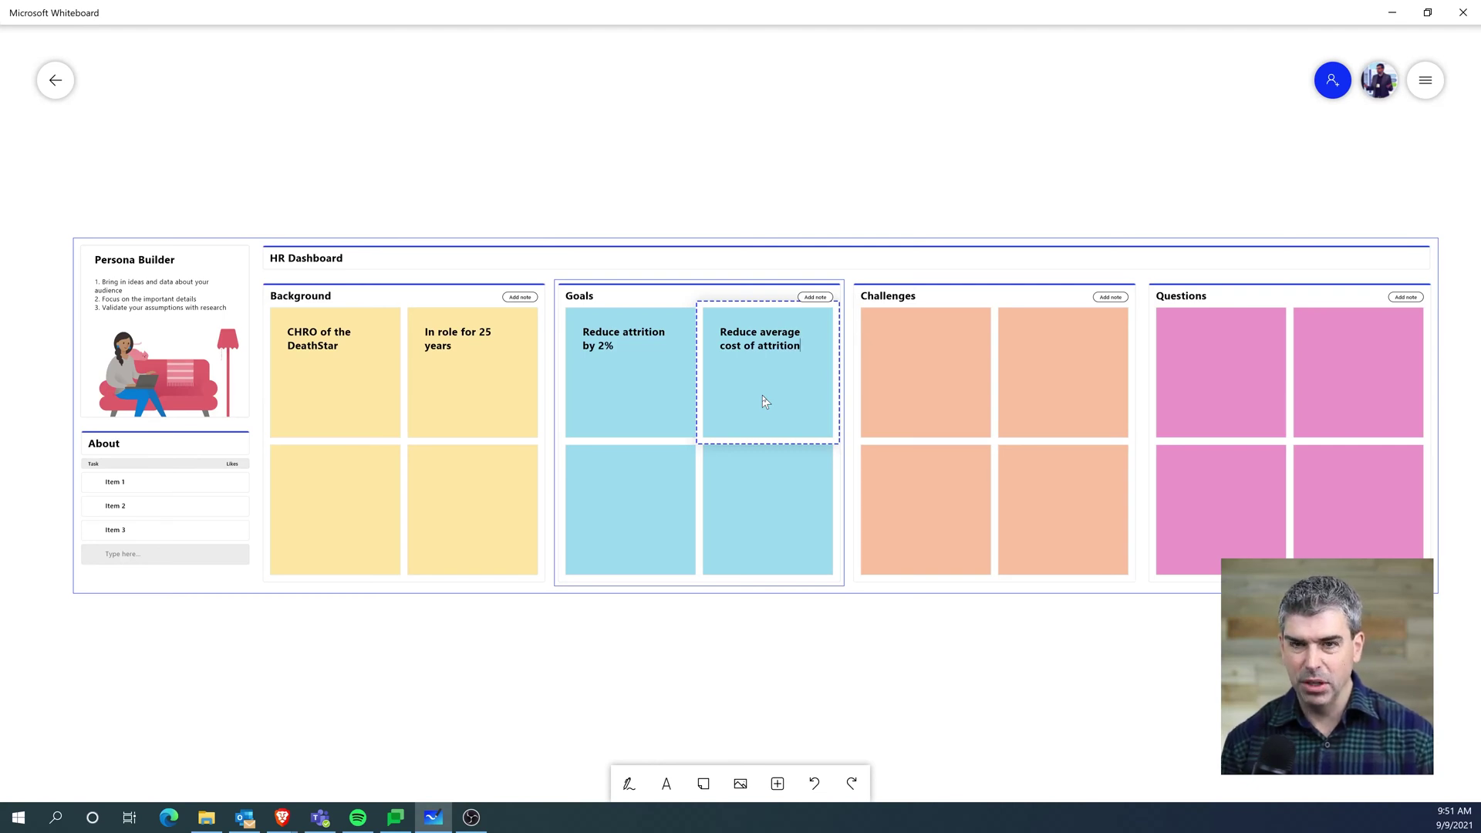
key(ctrl+Left)
key(ctrl+Left)
key(ctrl+Left)
key(Left)
key(BackSpace)
key(BackSpace)
key(BackSpace)
key(BackSpace)
key(BackSpace)
key(BackSpace)
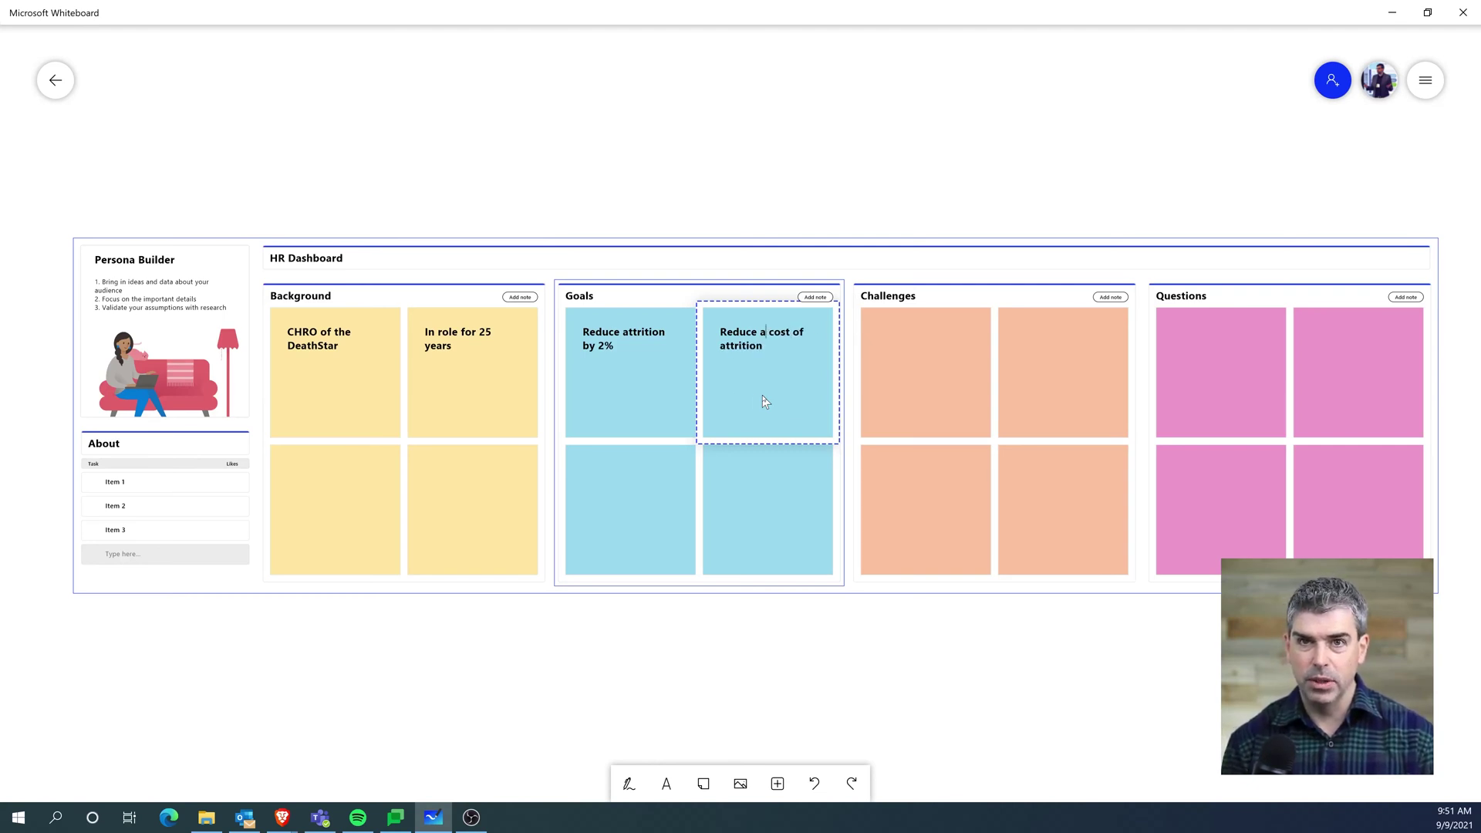
text(nnual)
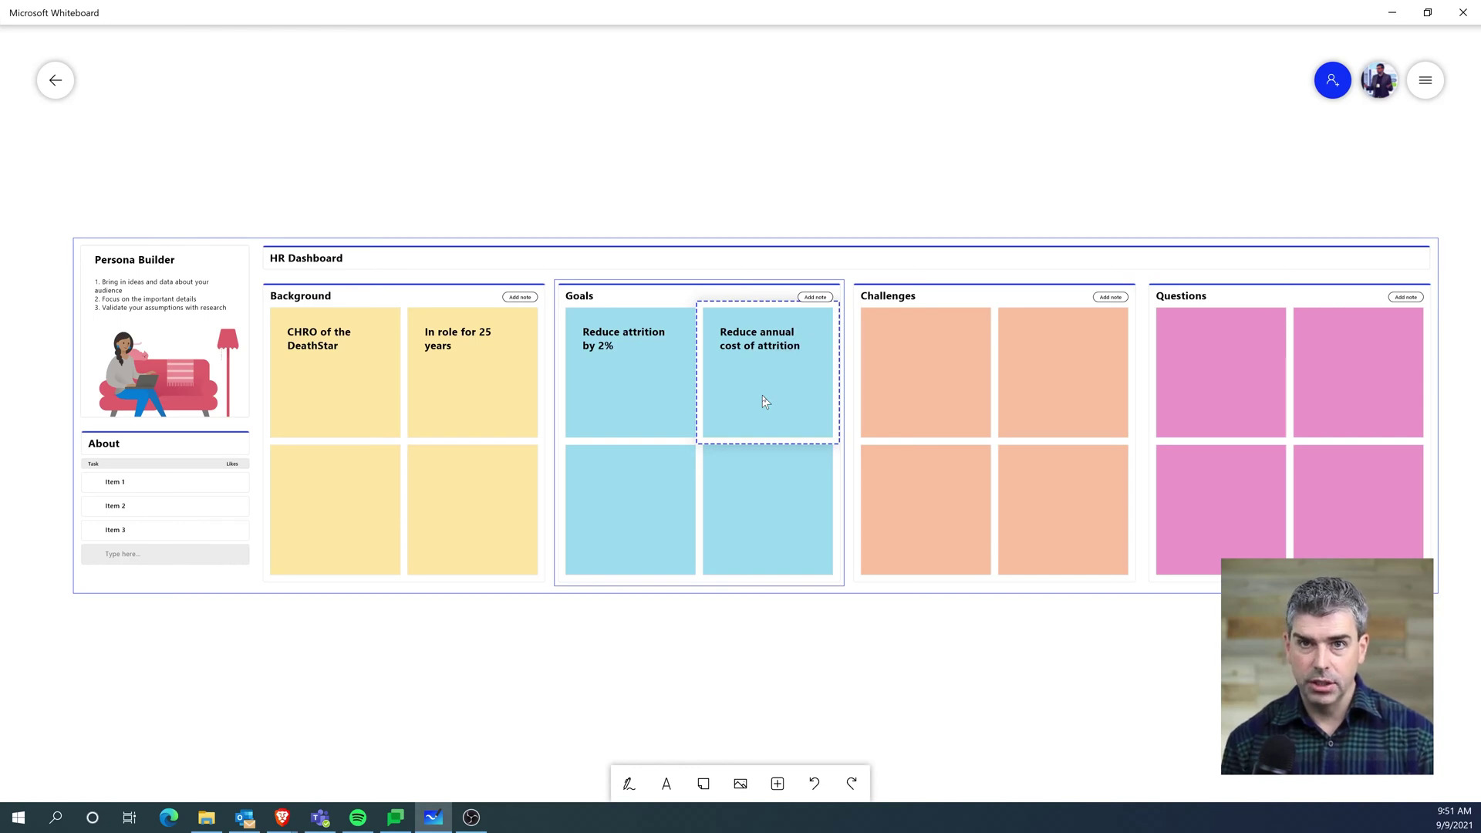
text( by)
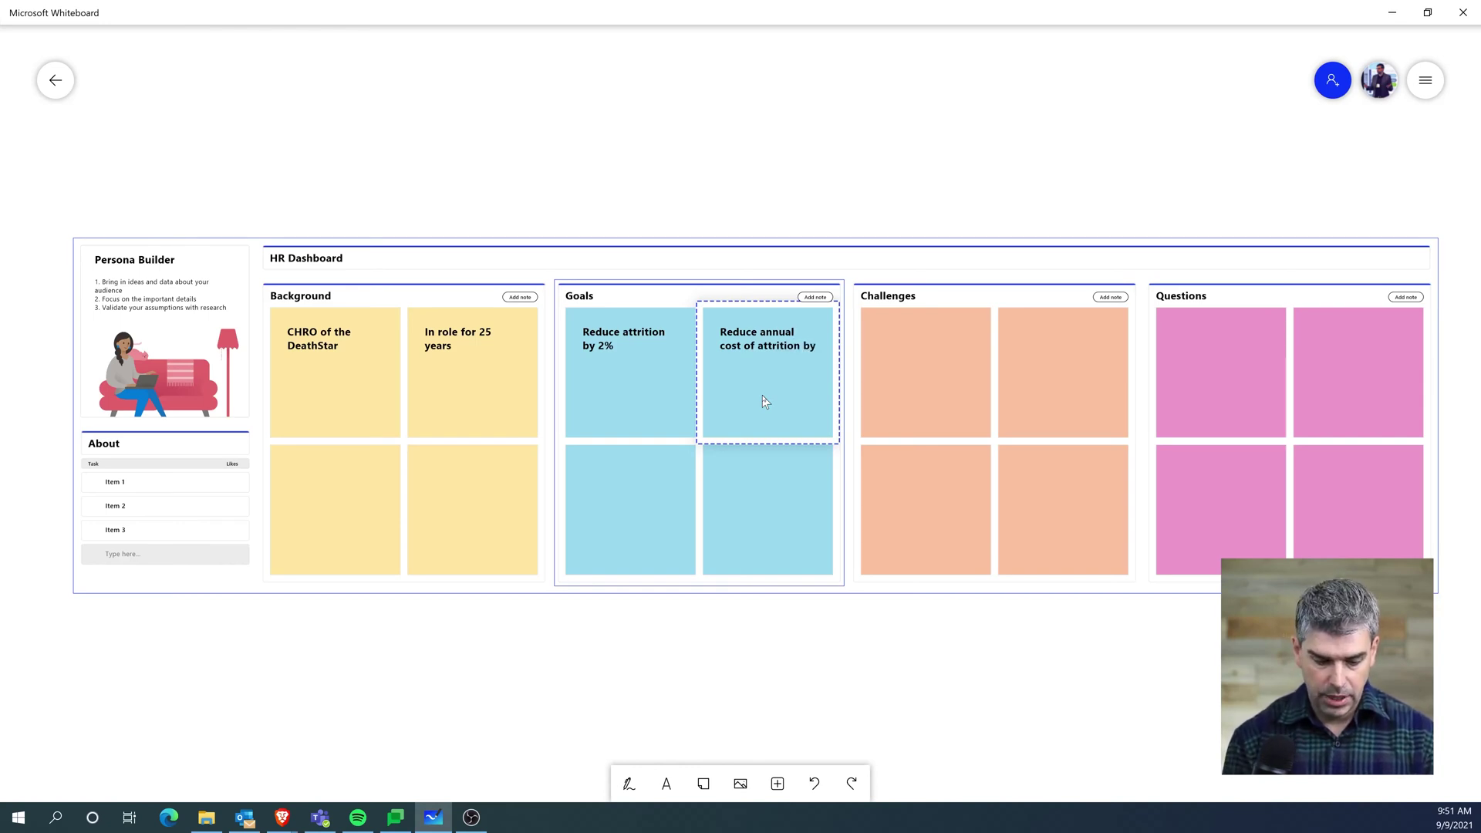
text( $50)
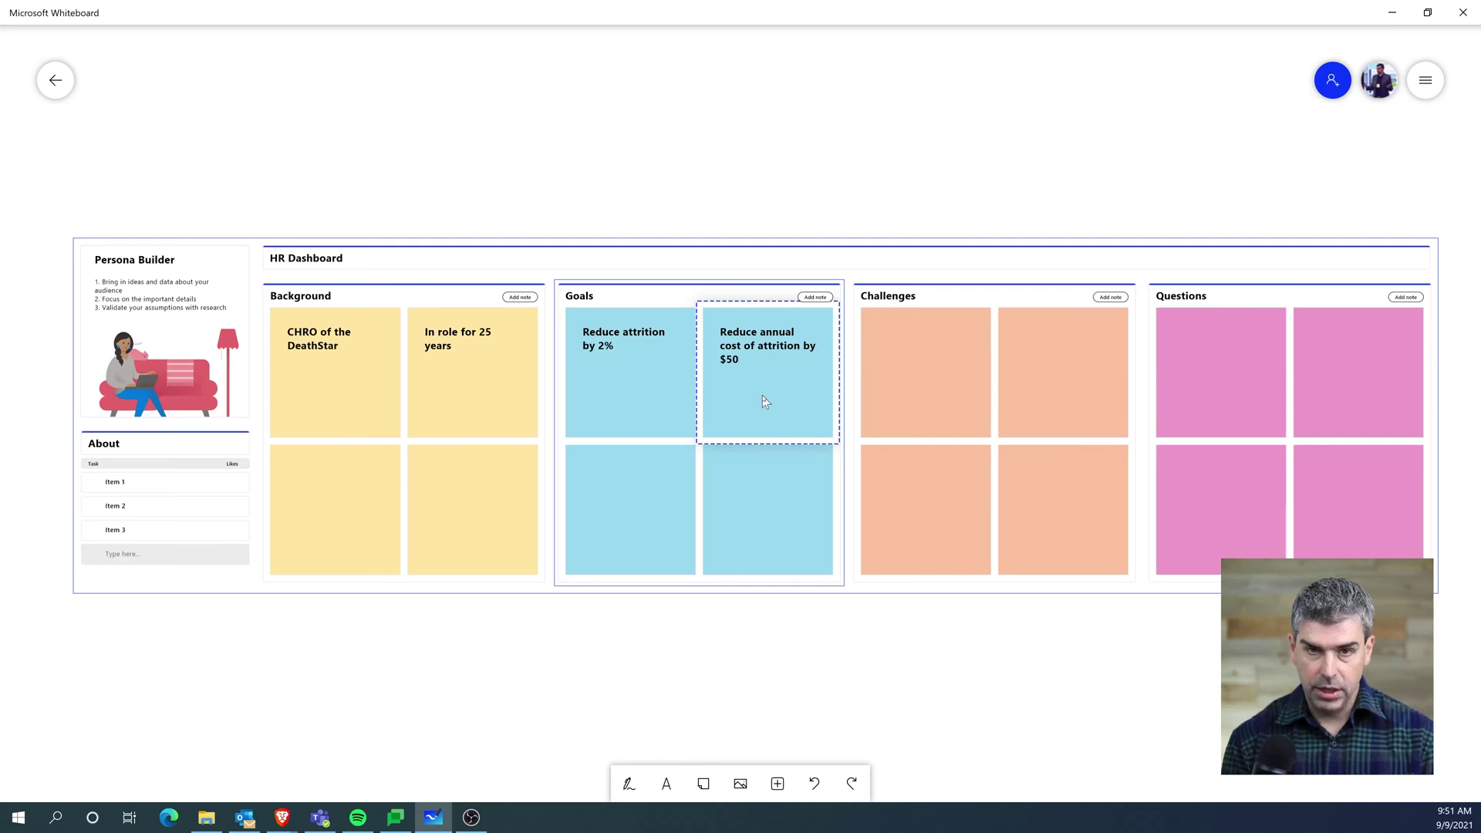
text(M)
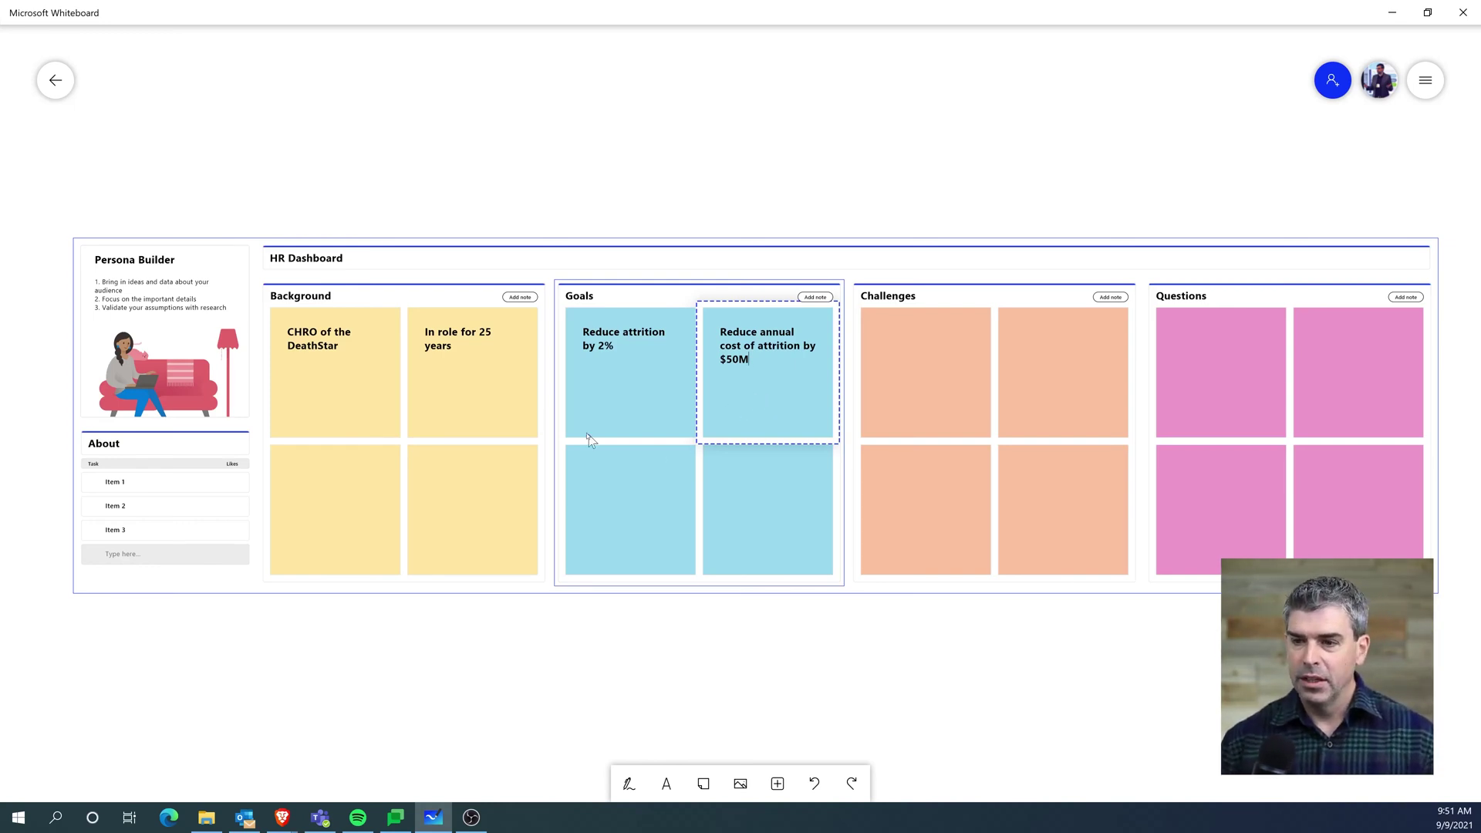
- Fill the first two Challenges notes with 'Very unclean data' and 'Multiple sources of truth'
click(925, 366)
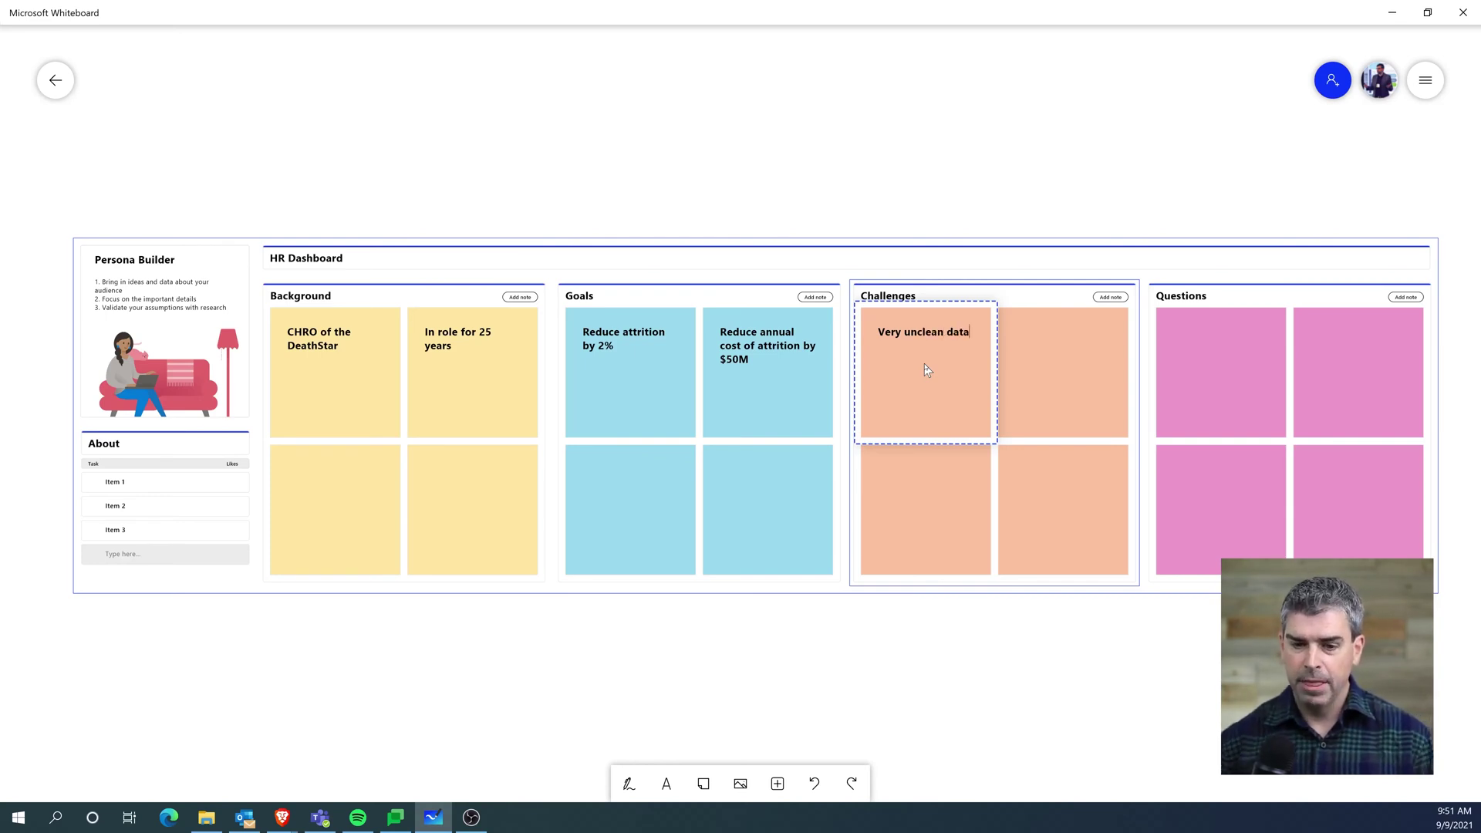
click(1040, 356)
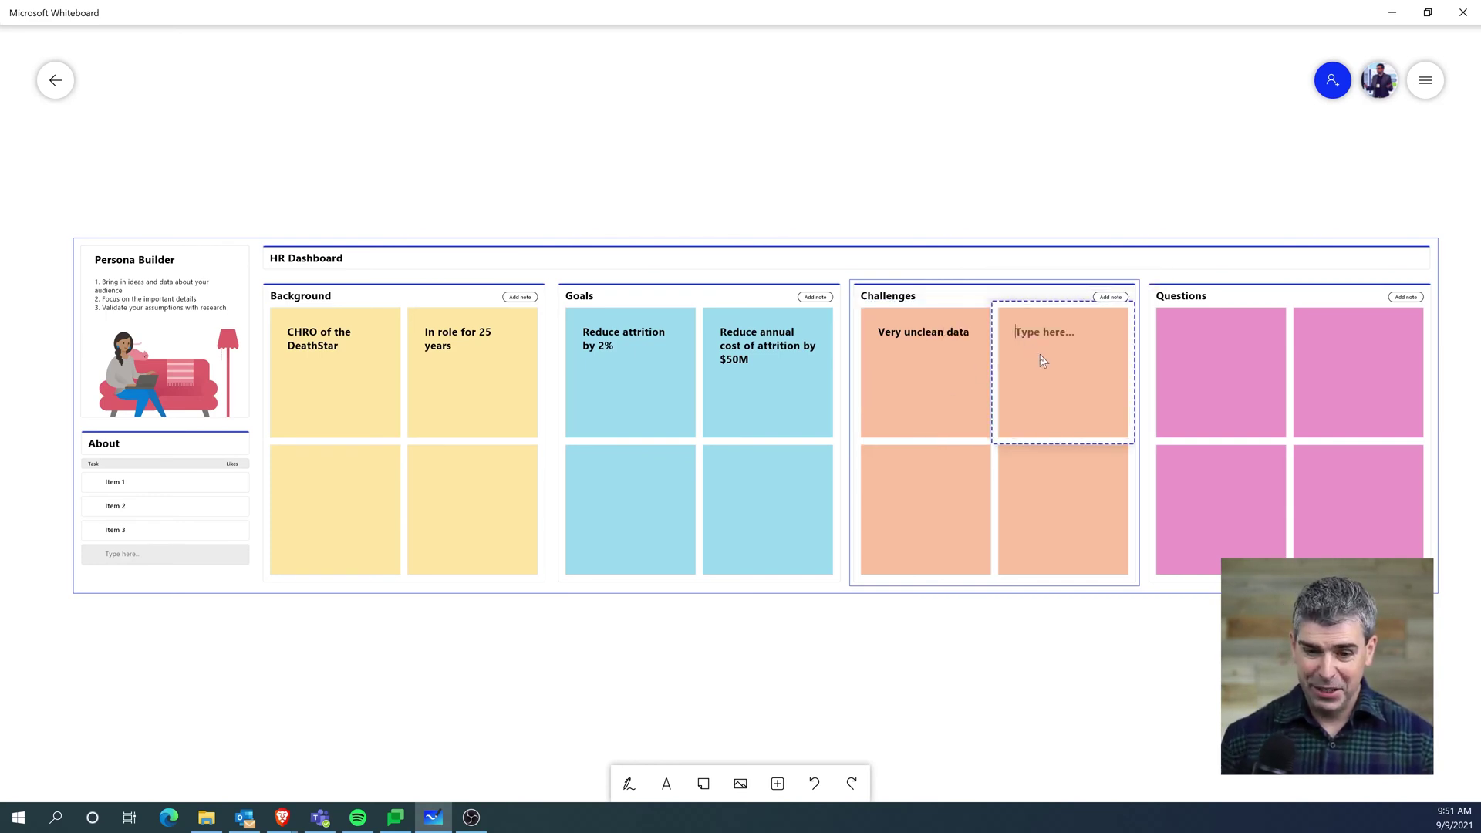
text(Multipl)
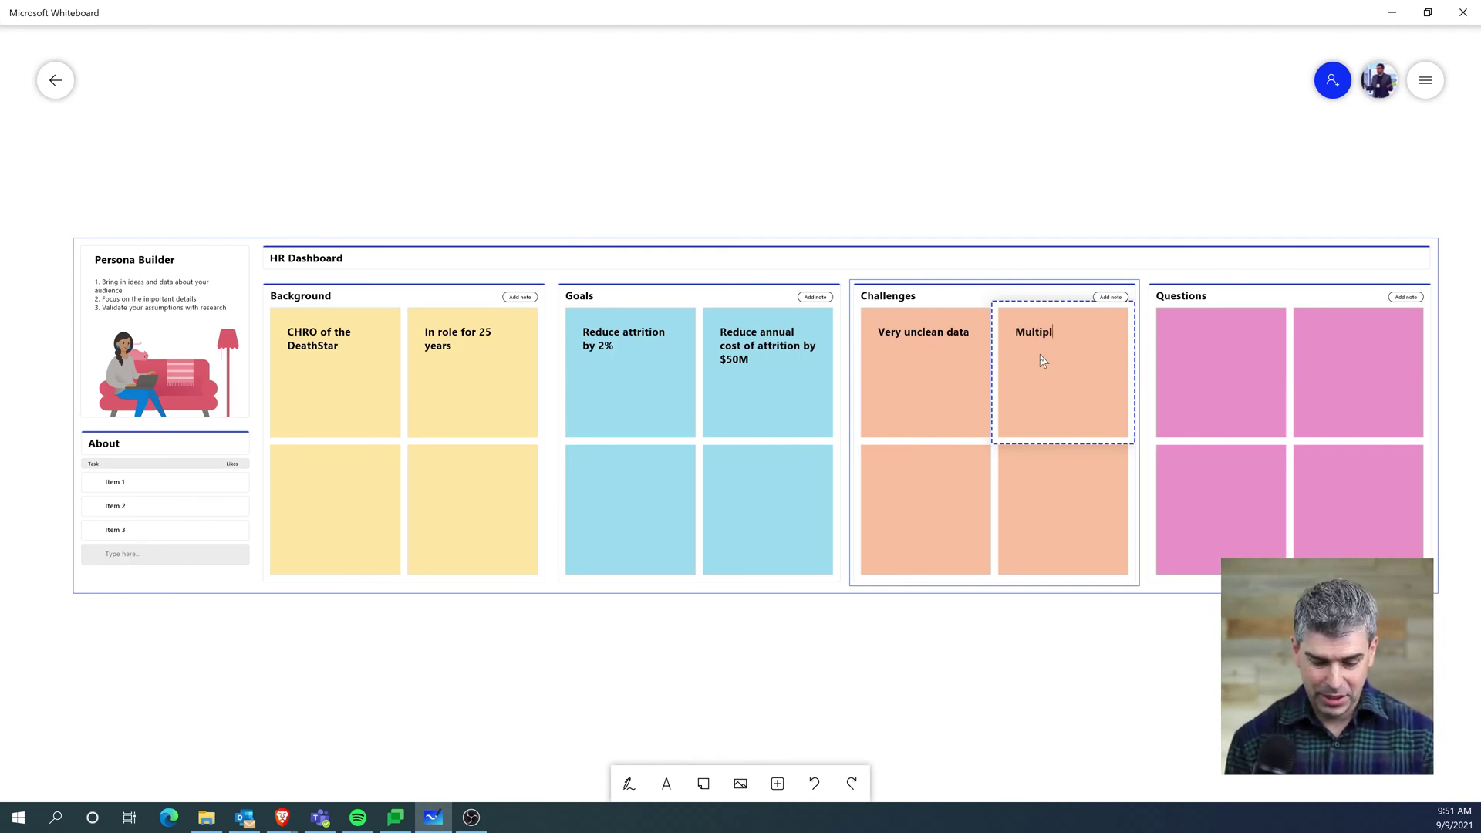
text(e sources)
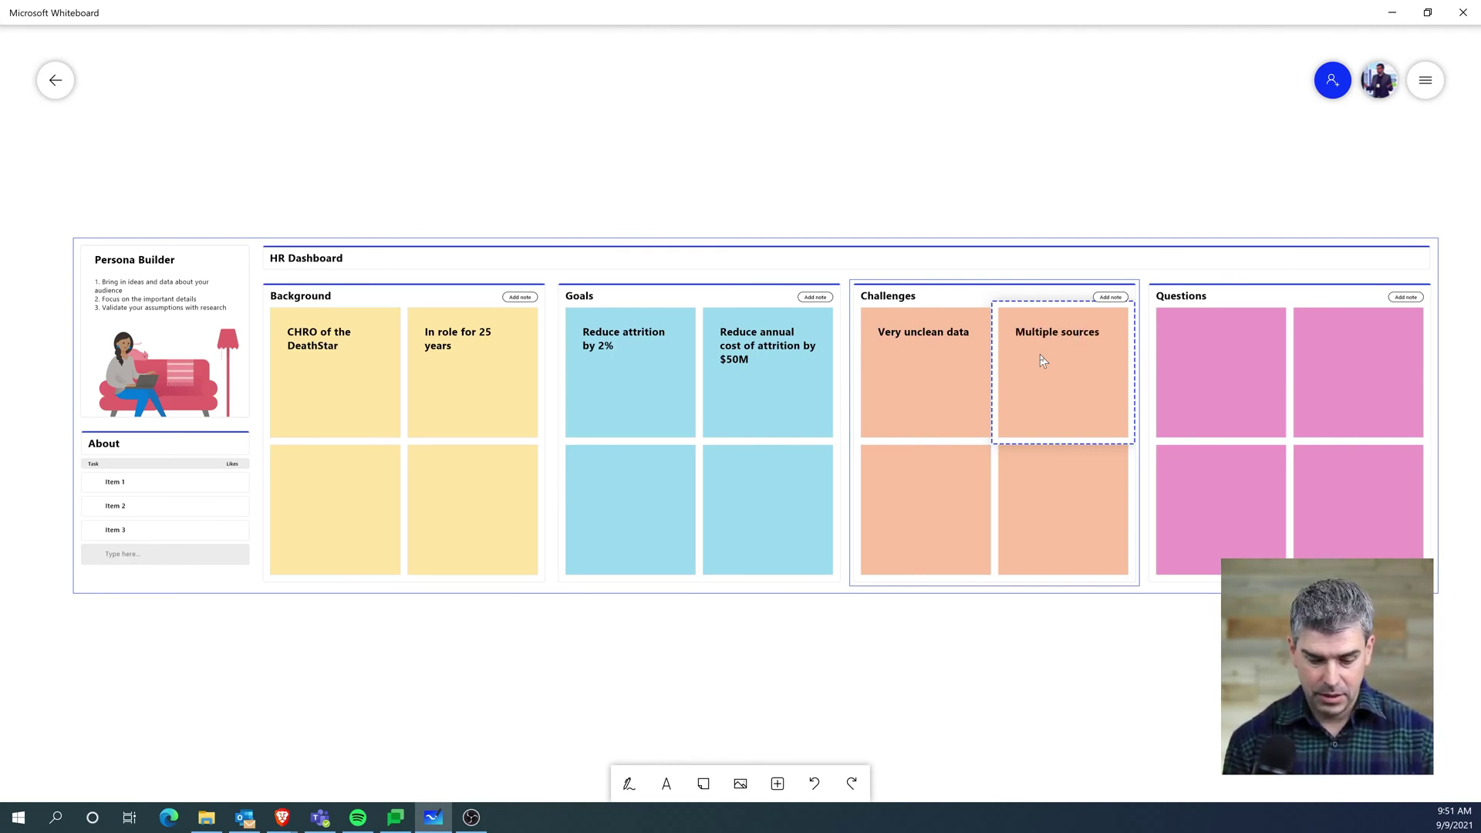
text( of truth)
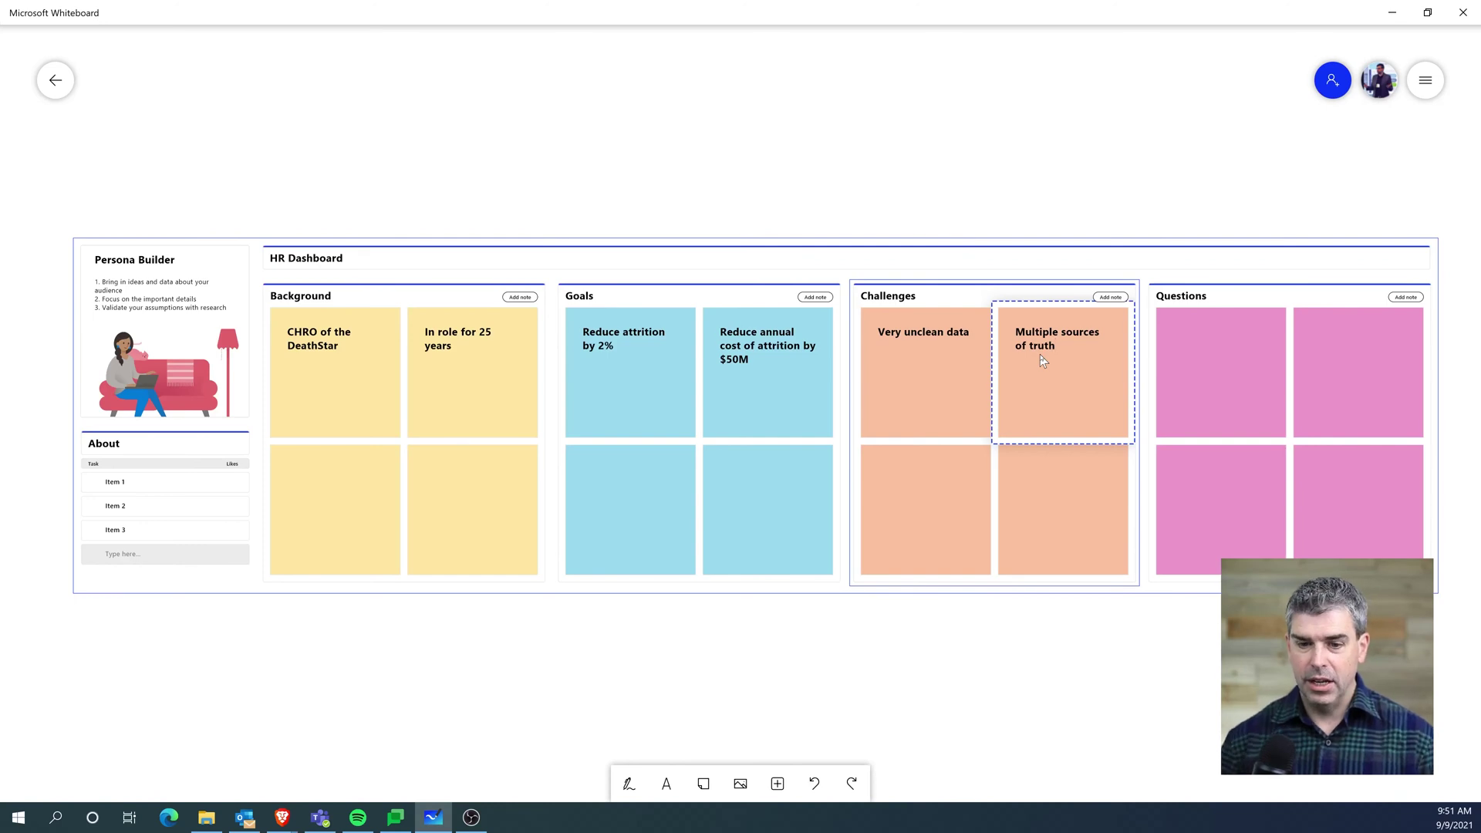
- Write 'No clear path to action' in the lower-left Challenges note
click(940, 515)
click(939, 515)
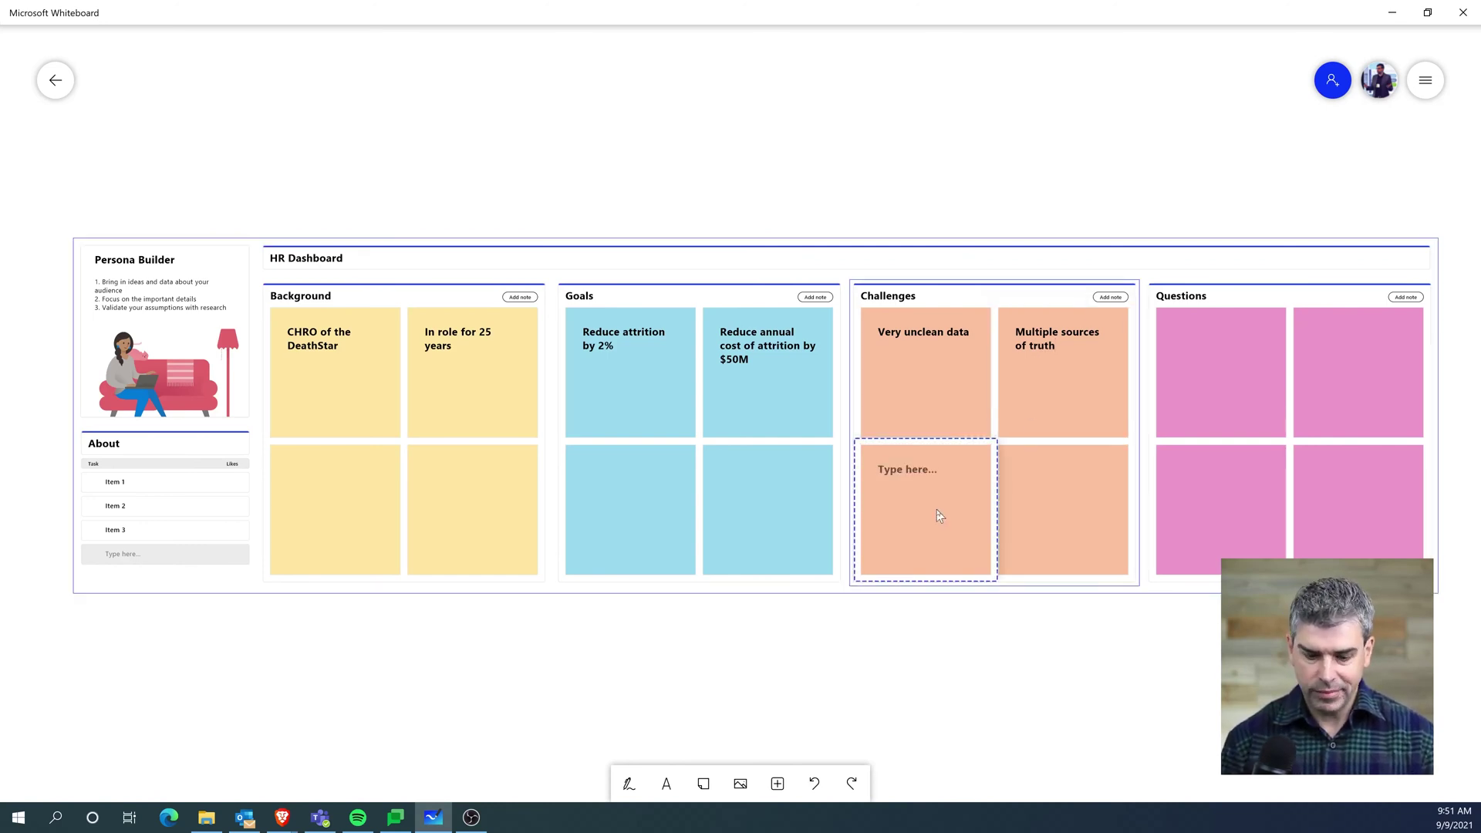
text(No clear pa)
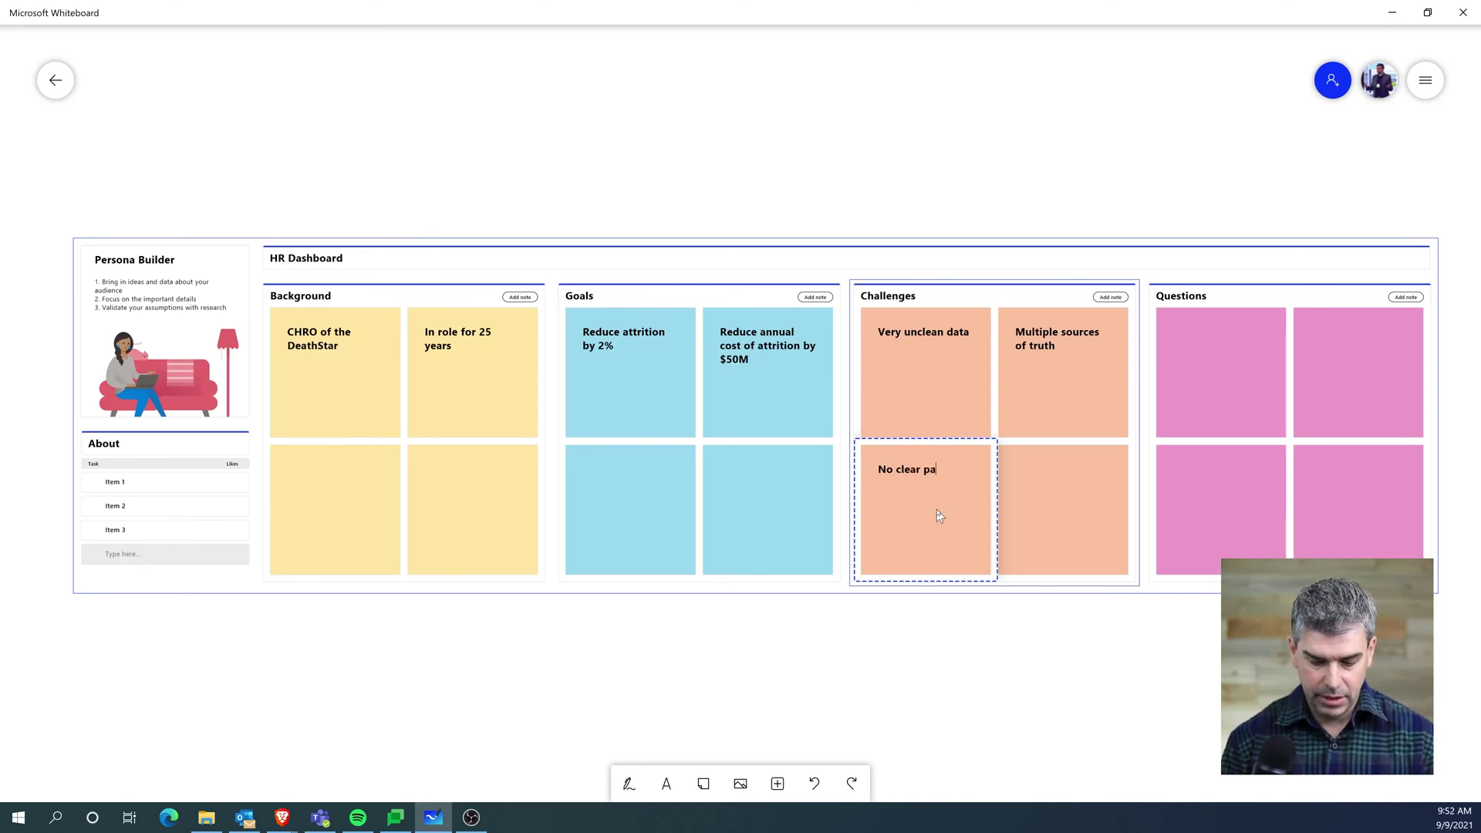
text(th to ac)
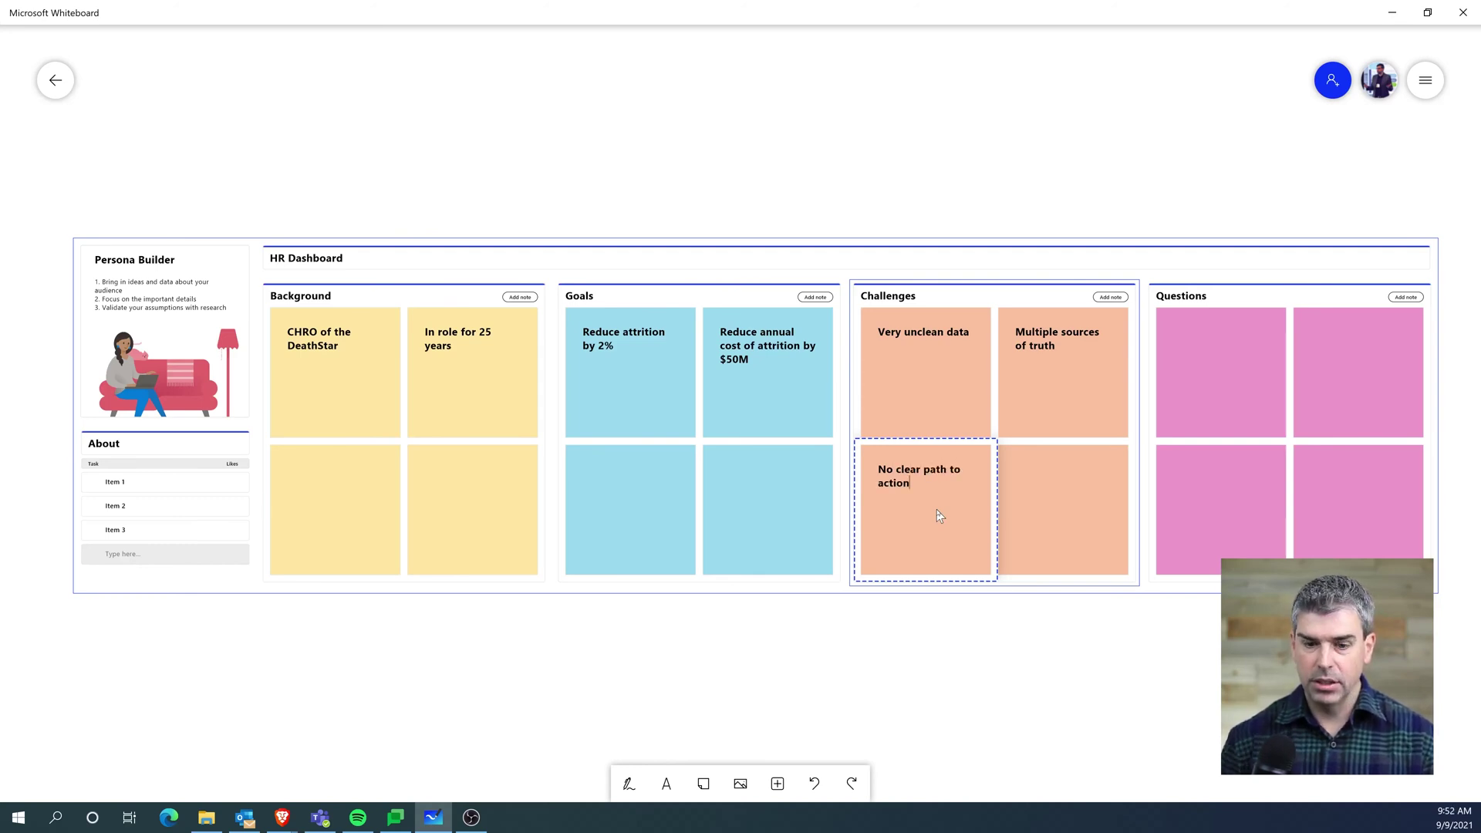
text(tion)
- Write 'What are the drivers for attrition?' in the first Questions note
click(1192, 392)
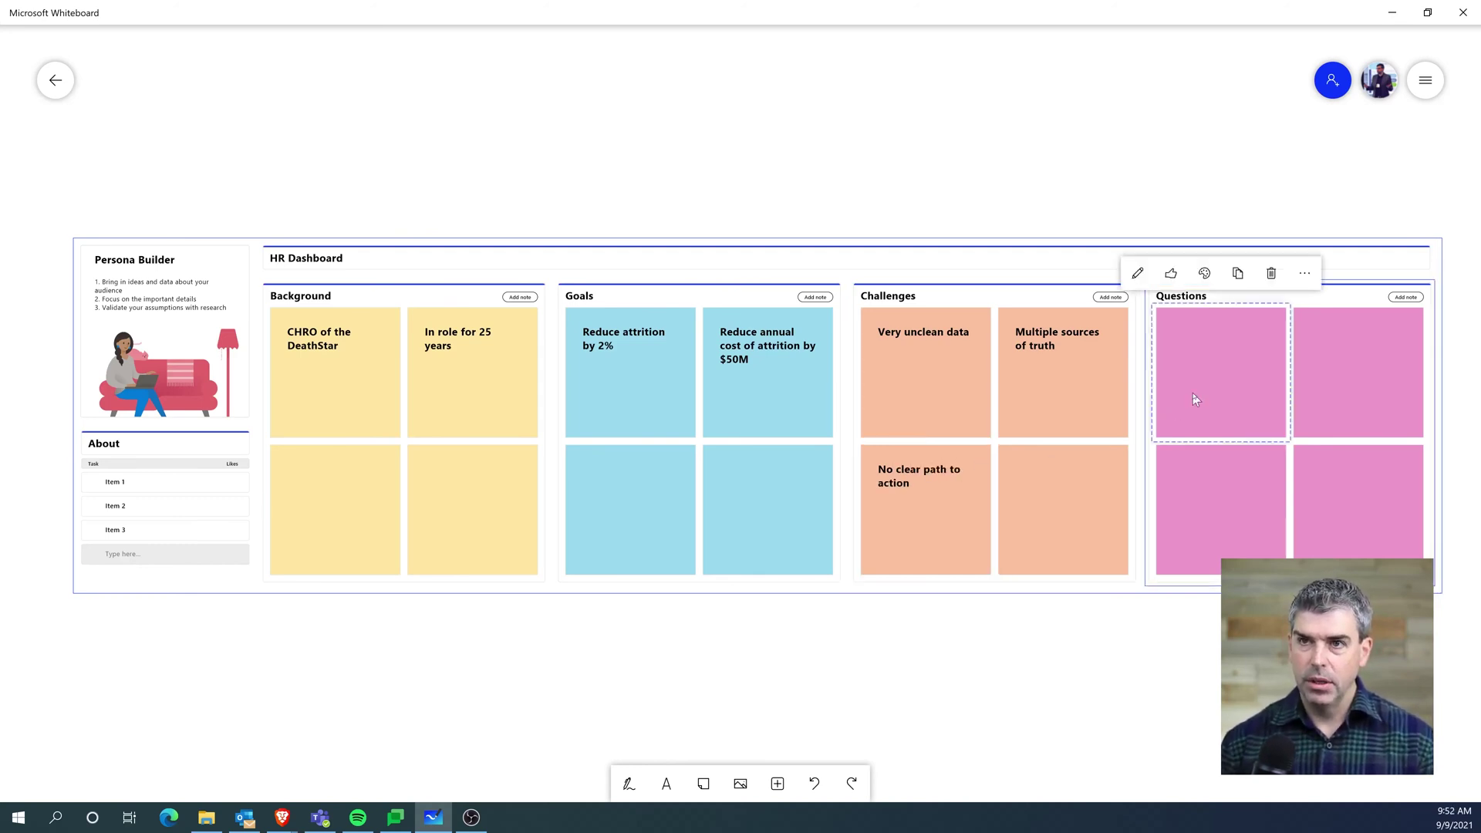
click(1193, 392)
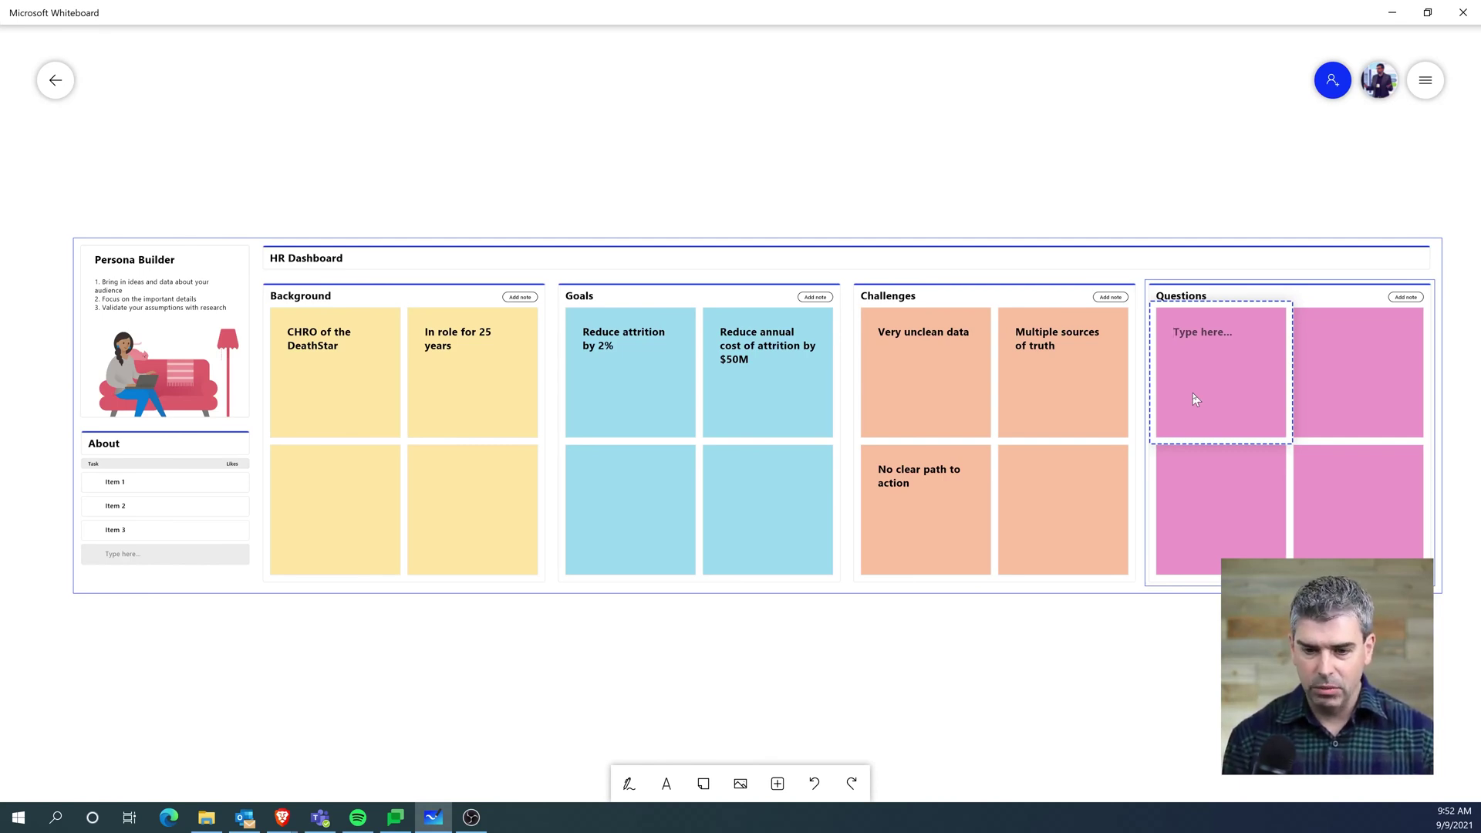
text(What are the drivers for attrtion?)
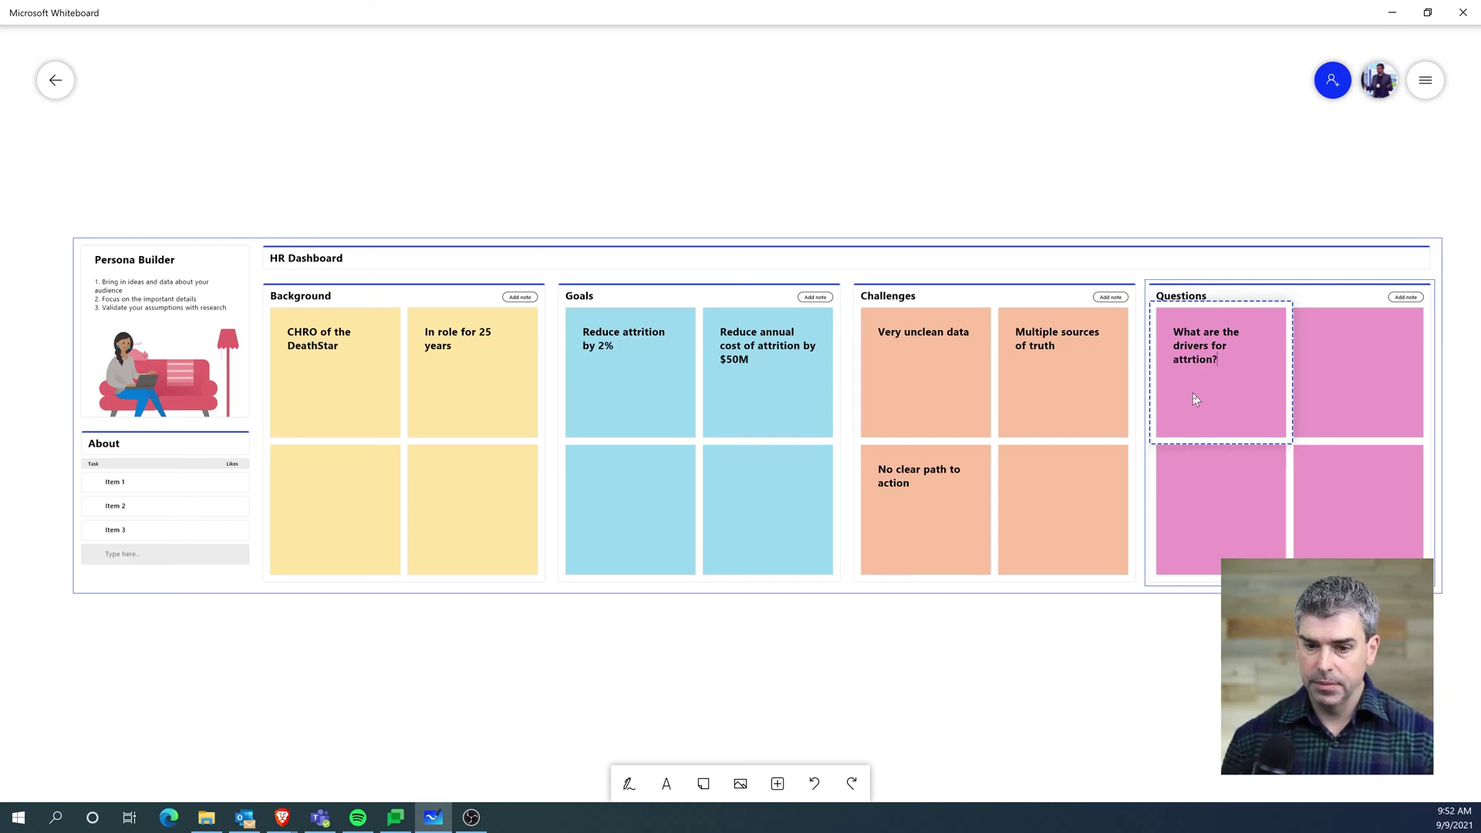
- Add Questions notes asking the current cost of attrition and past attrition trends
click(1378, 390)
click(1378, 389)
text(What )
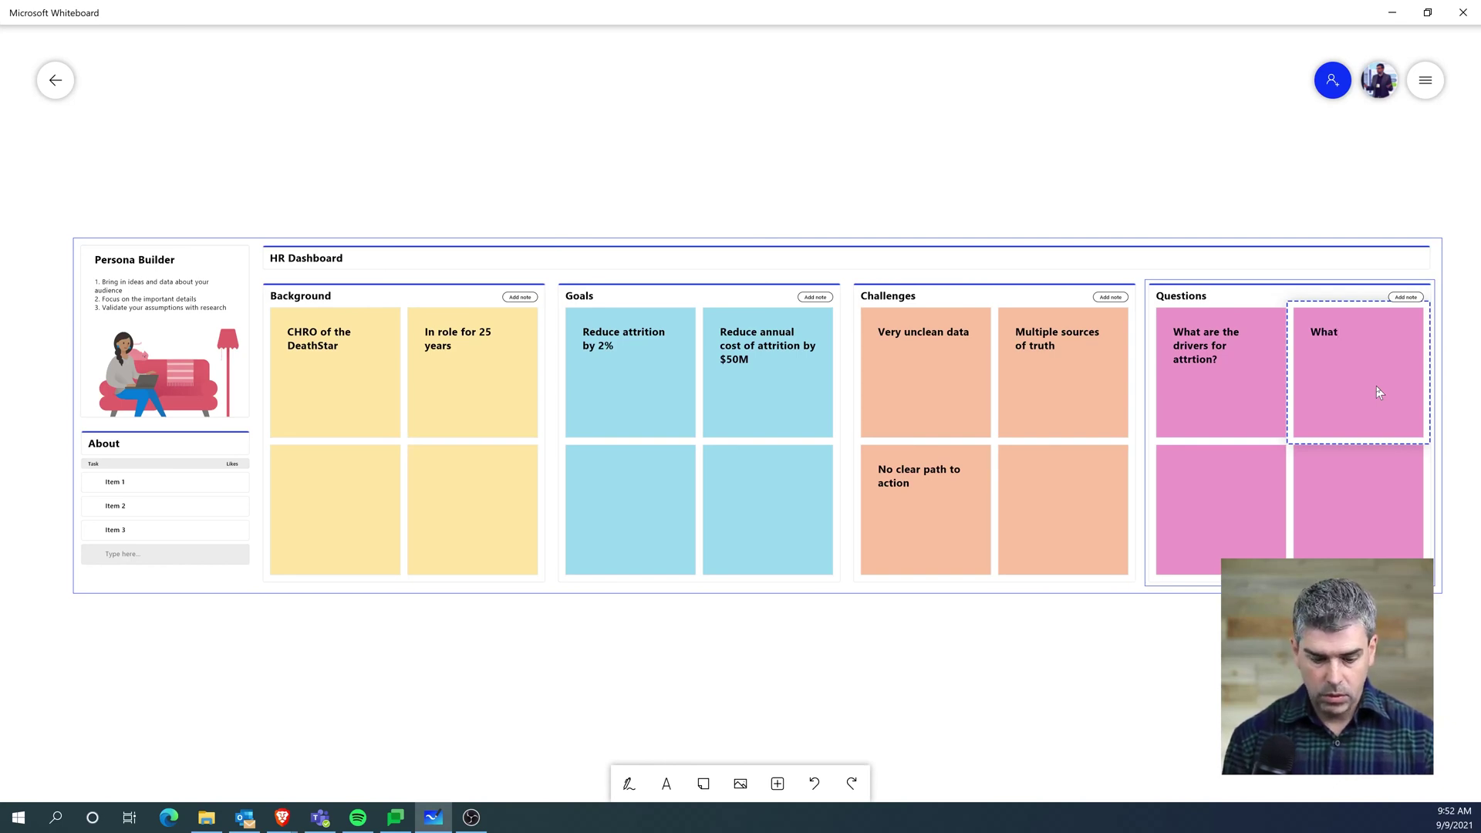
text(is the)
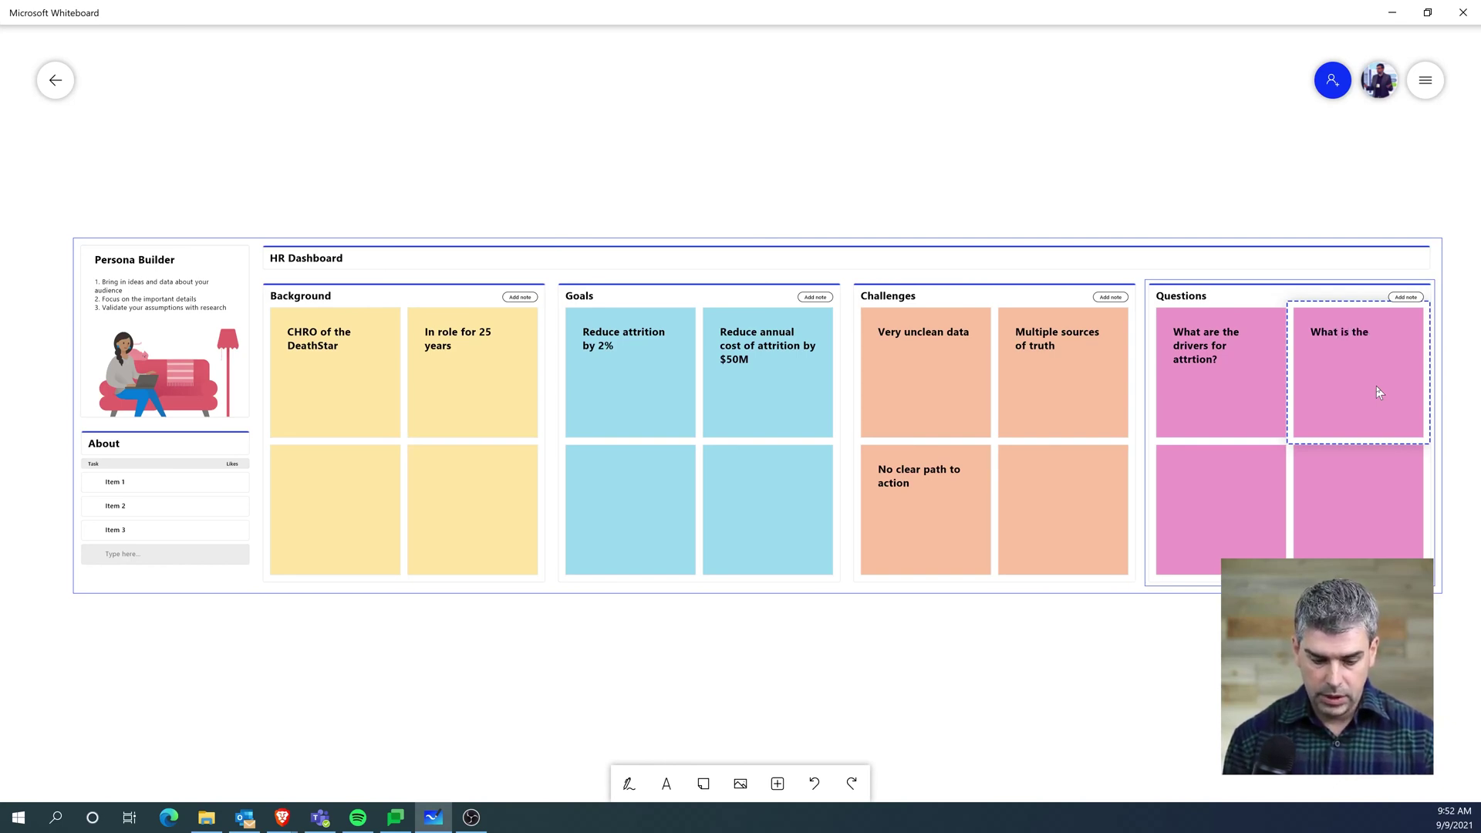
text( current cost)
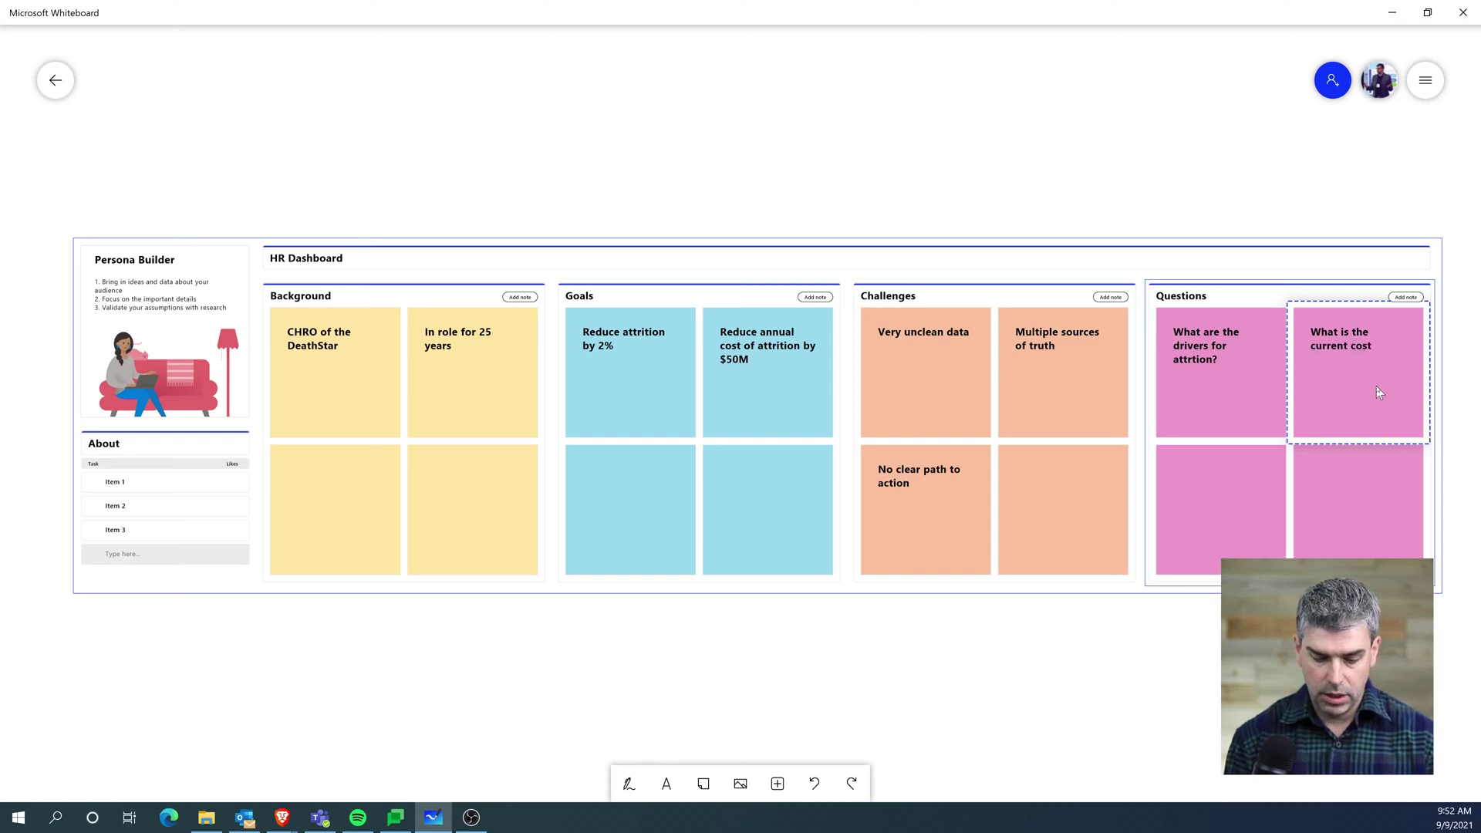
text( of attrition?)
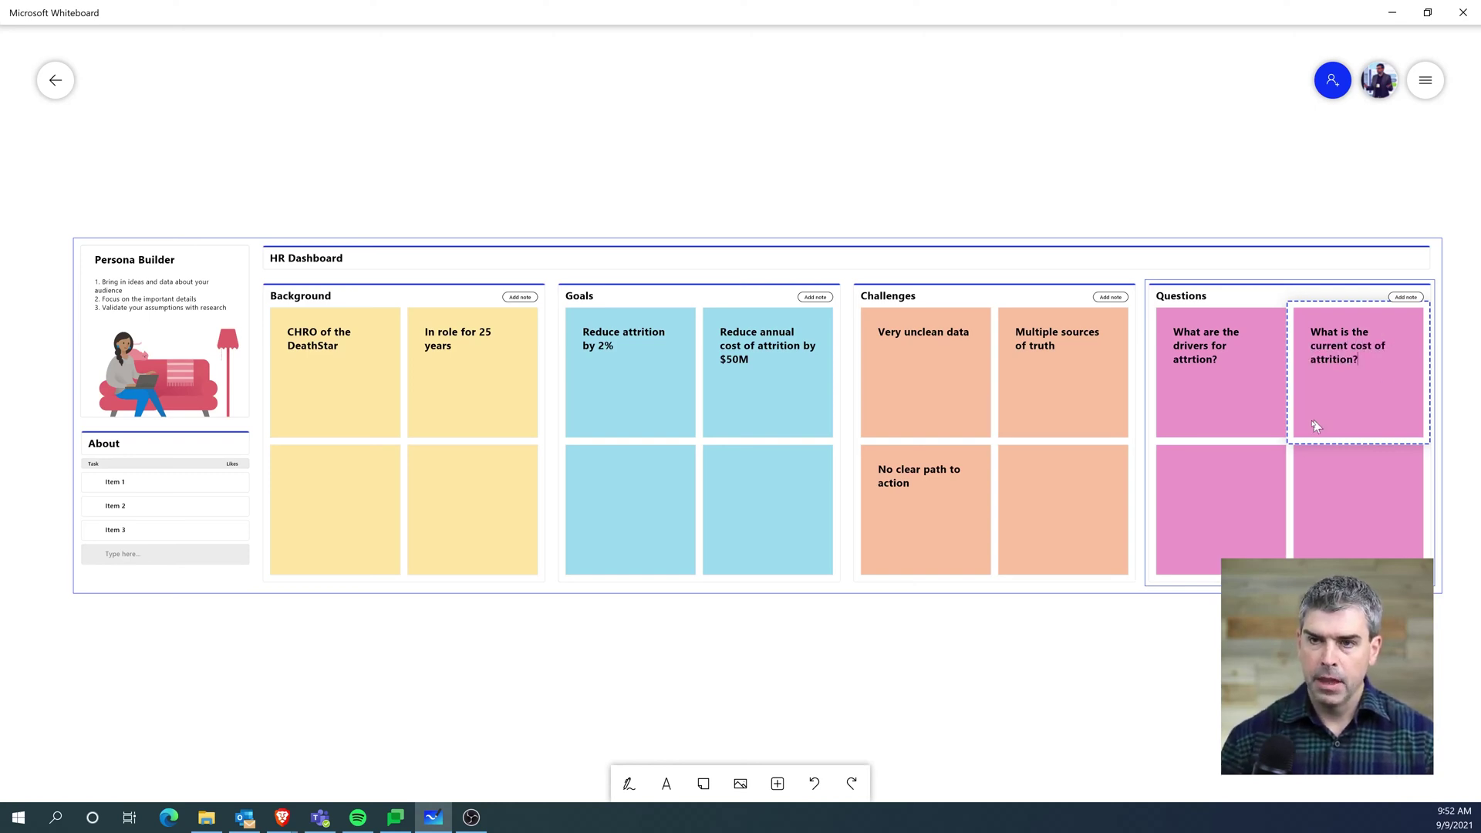
click(1237, 473)
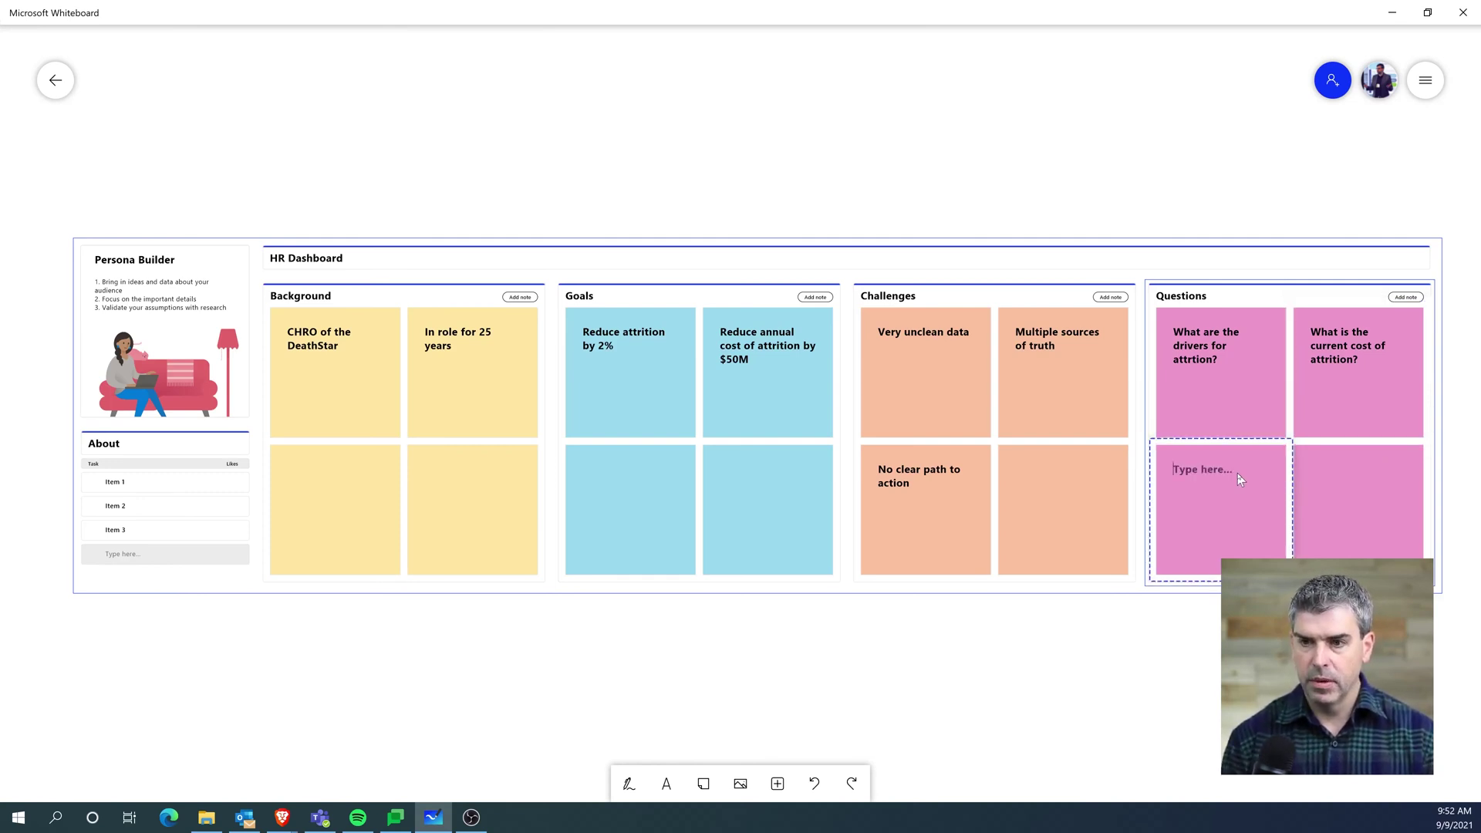
text(Wha)
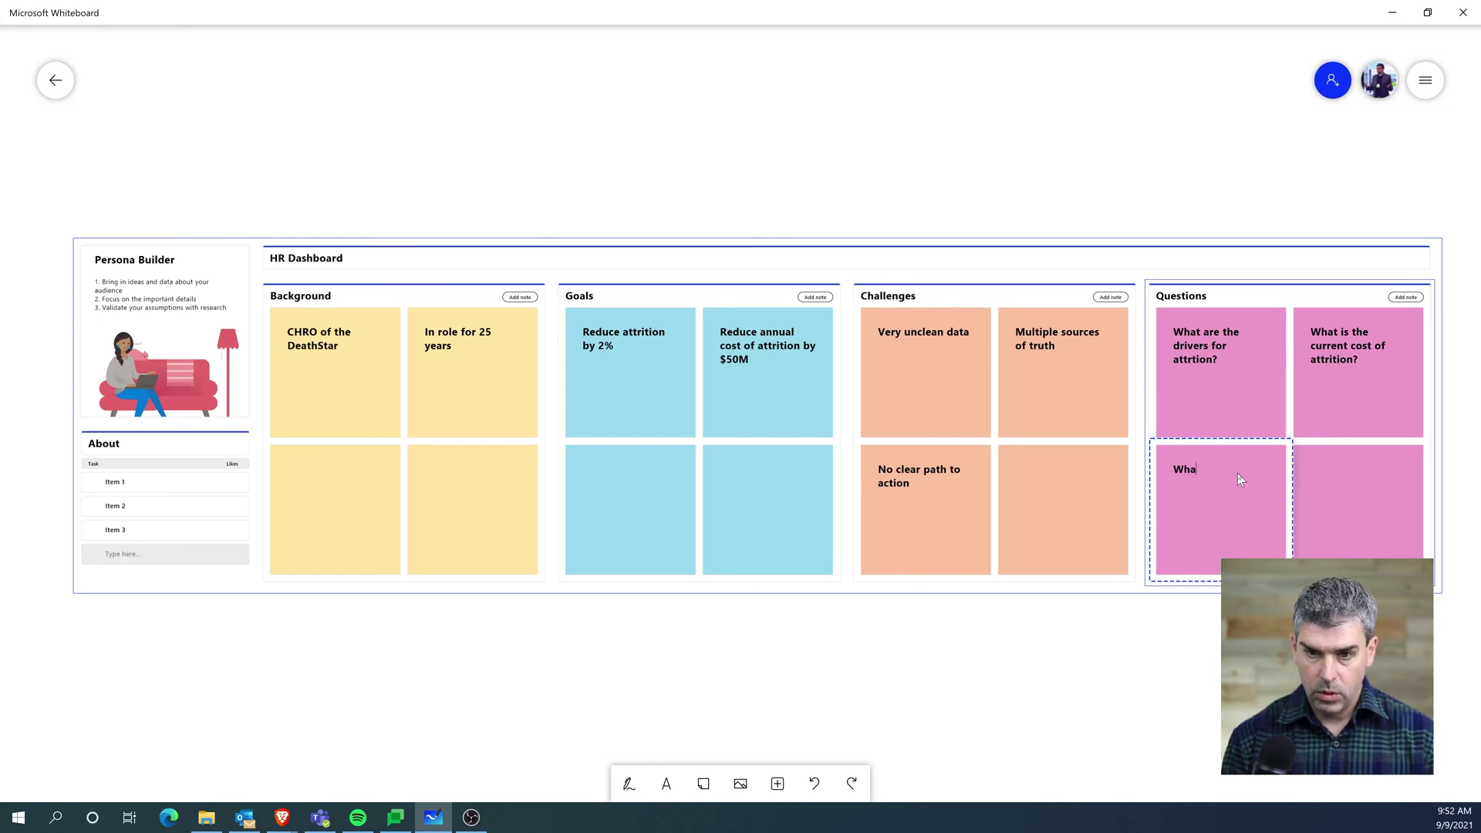
text(t has been the past)
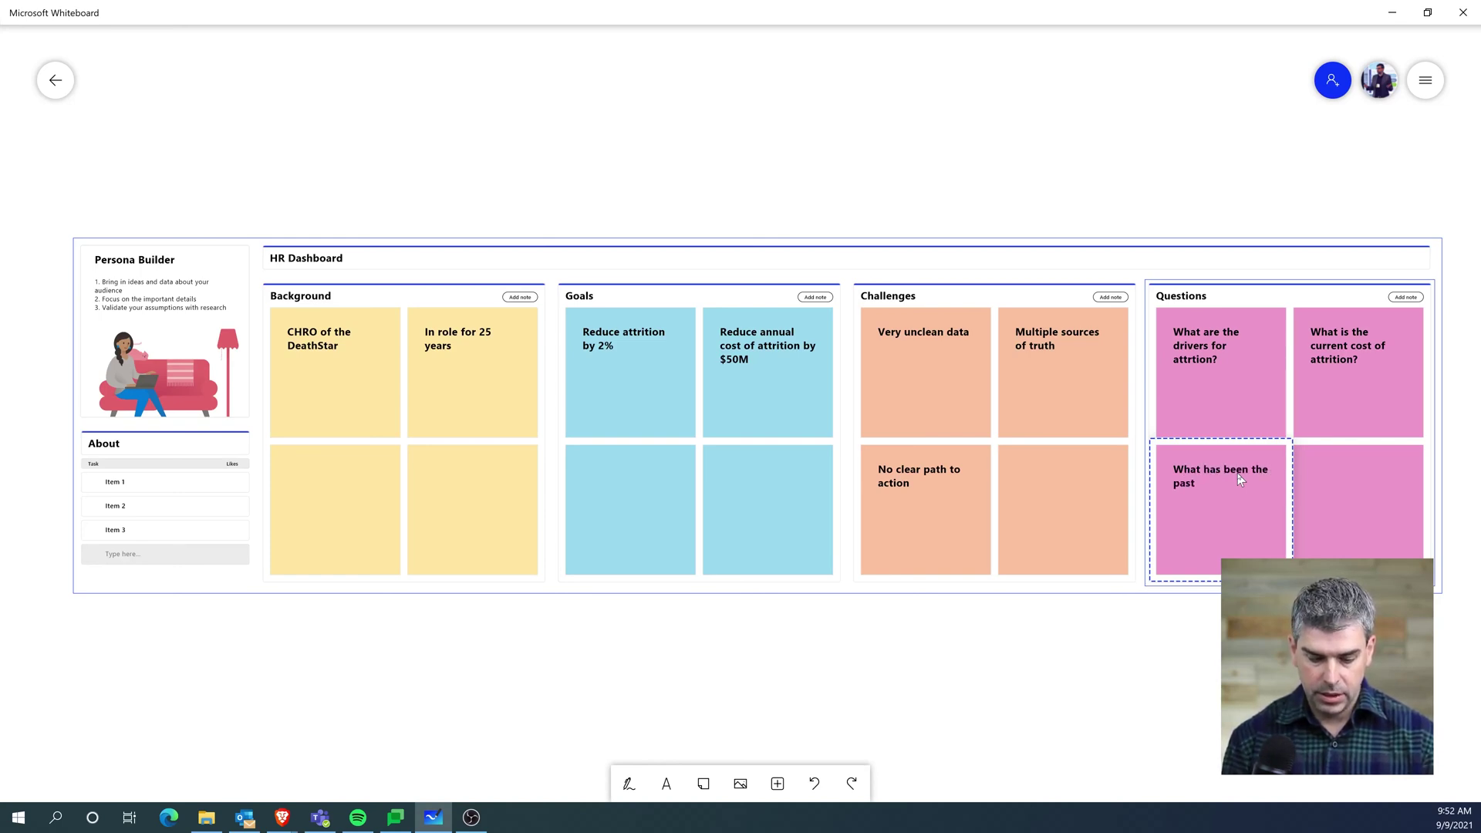
text( trends)
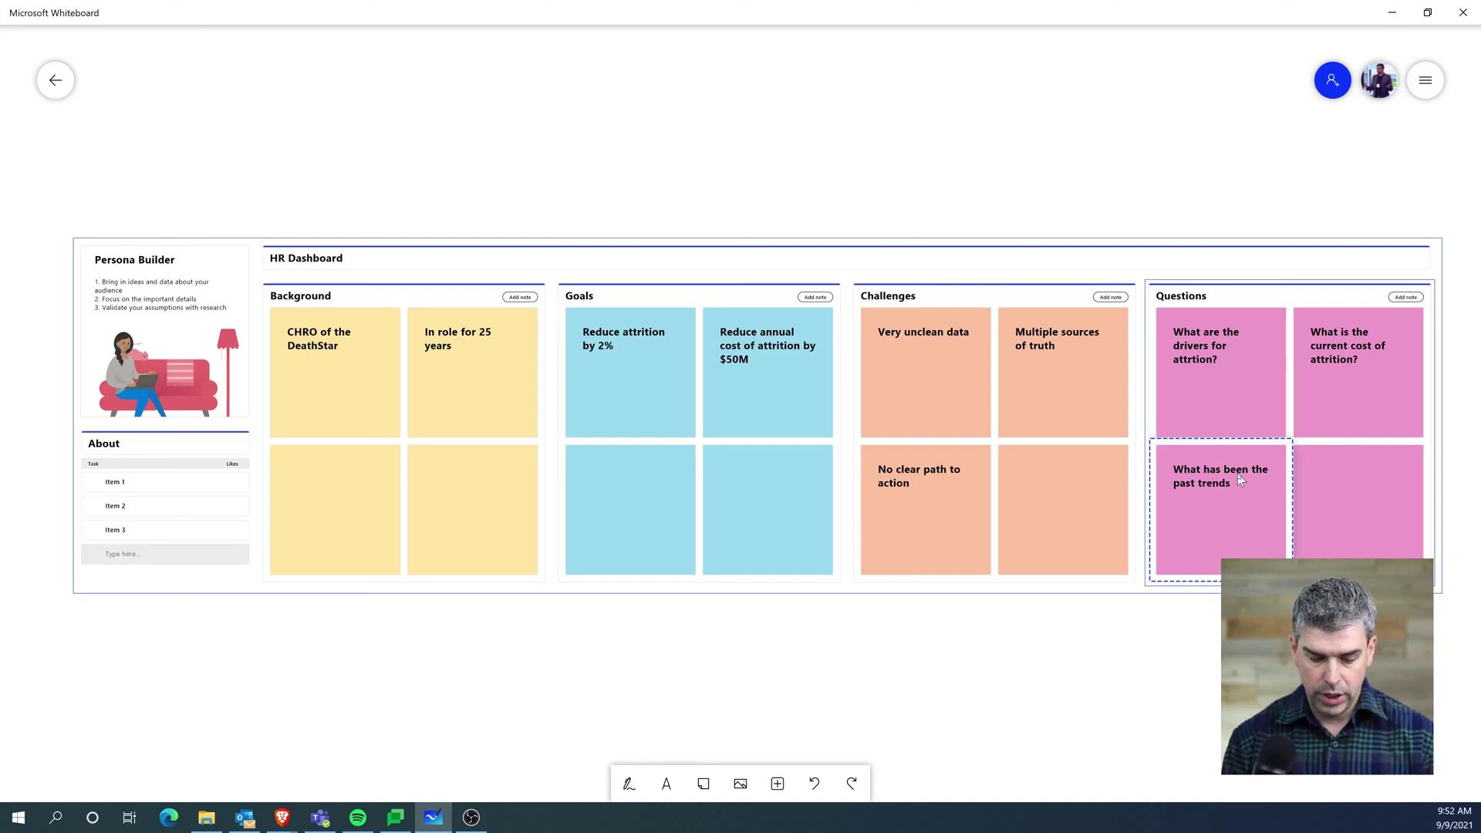
text( for attrition?)
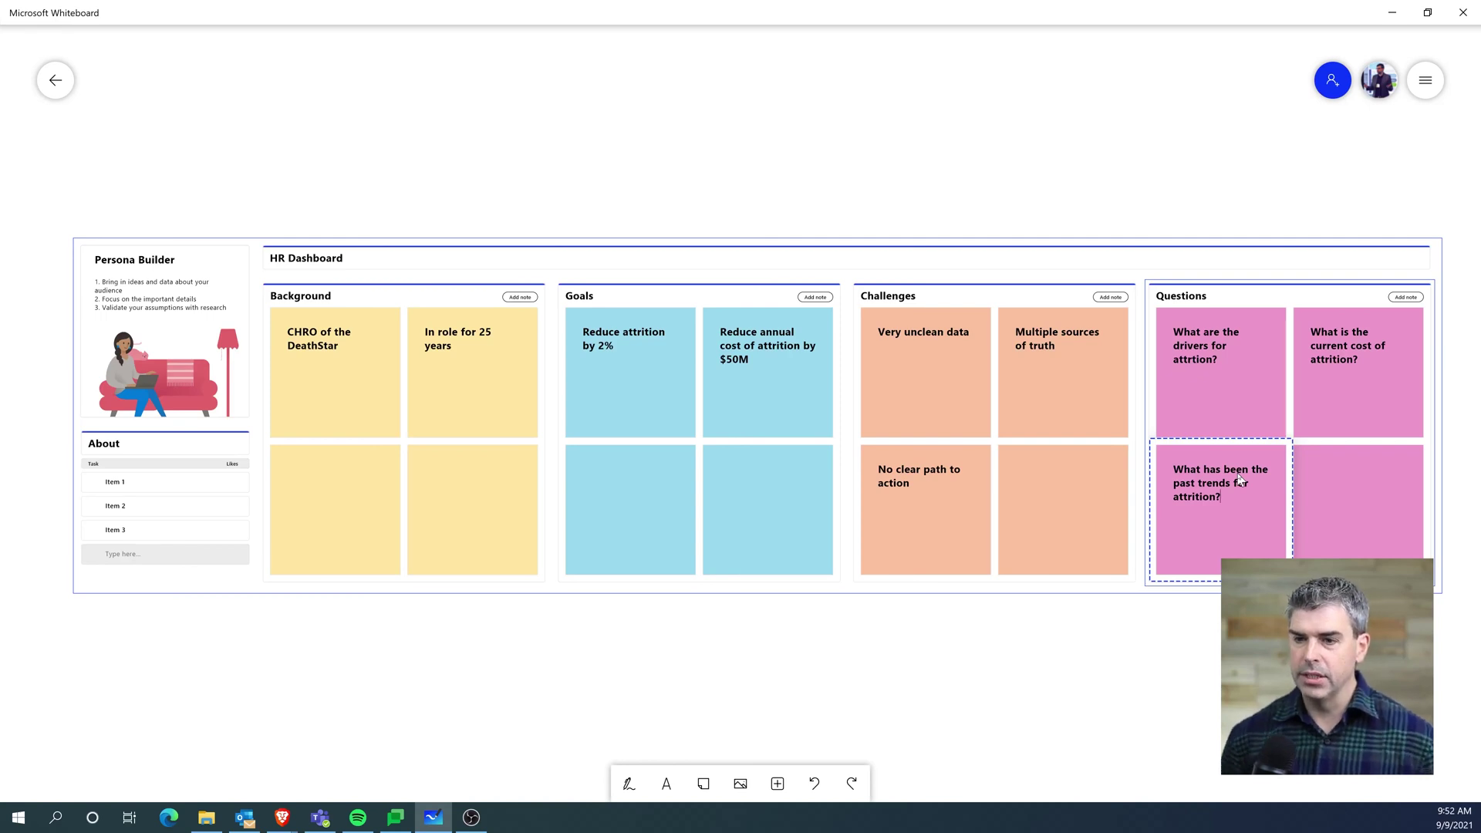